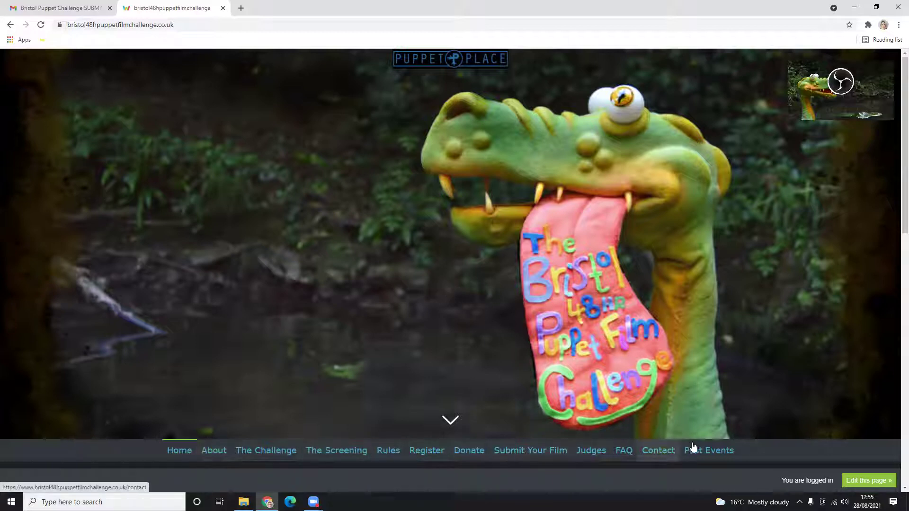
# - From the site's Submit Your Film page, follow the green SUBMIT HERE! button to FilmFreeway
pyautogui.click(532, 454)
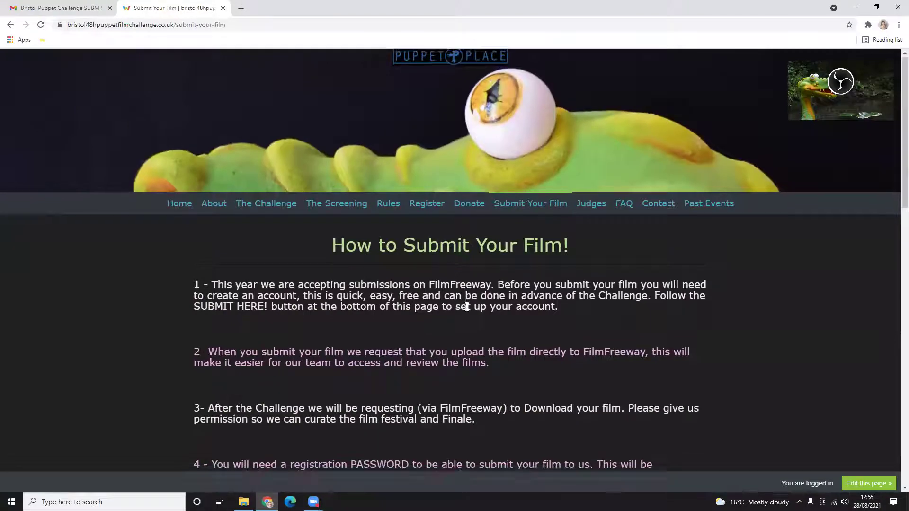
pyautogui.scroll(-2, 467, 306)
pyautogui.scroll(-6, 498, 288)
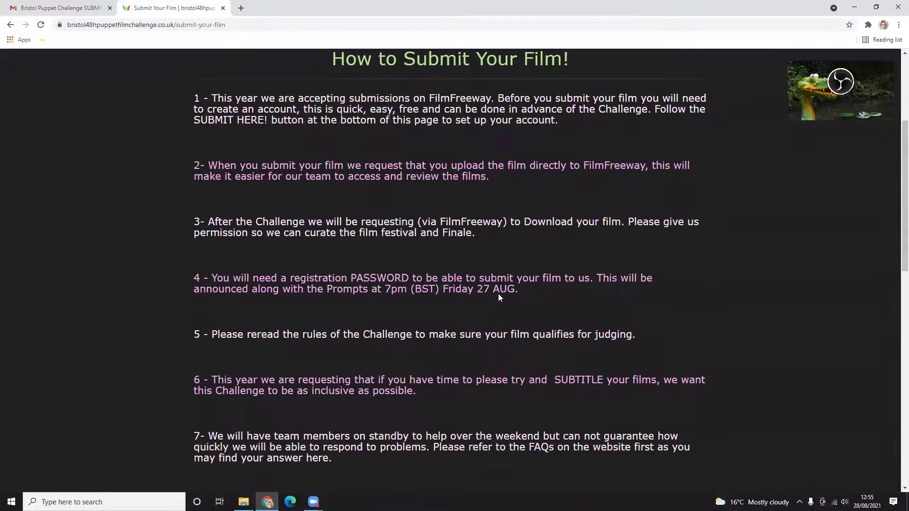
pyautogui.scroll(-7, 496, 306)
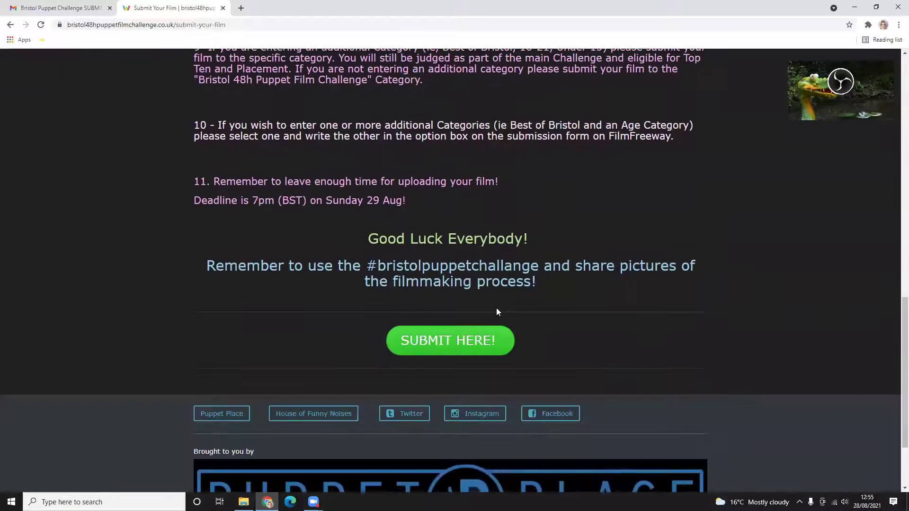
pyautogui.click(442, 345)
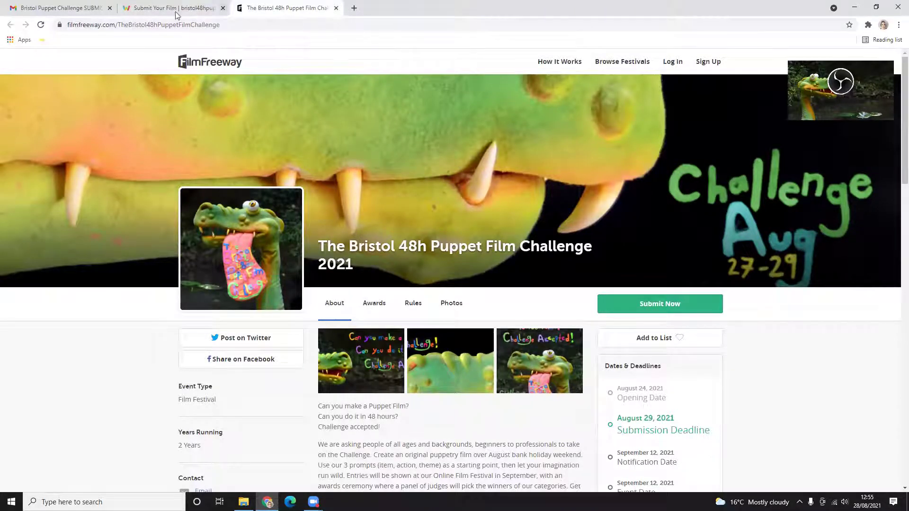
# - Return to the Submission Details email in the Gmail tab
pyautogui.click(66, 8)
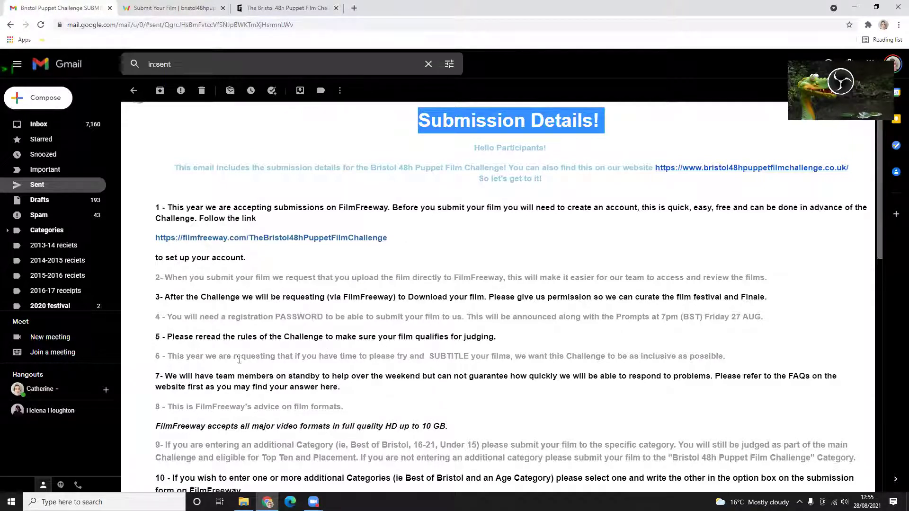
# - Follow the filmfreeway.com/TheBristol48hPuppetFilmChallenge link under item 1 of the email
pyautogui.click(299, 217)
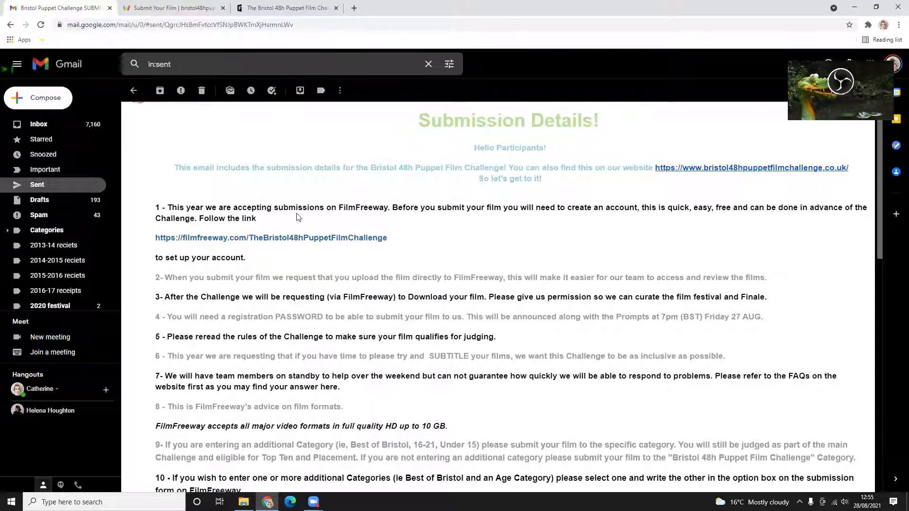
pyautogui.click(184, 241)
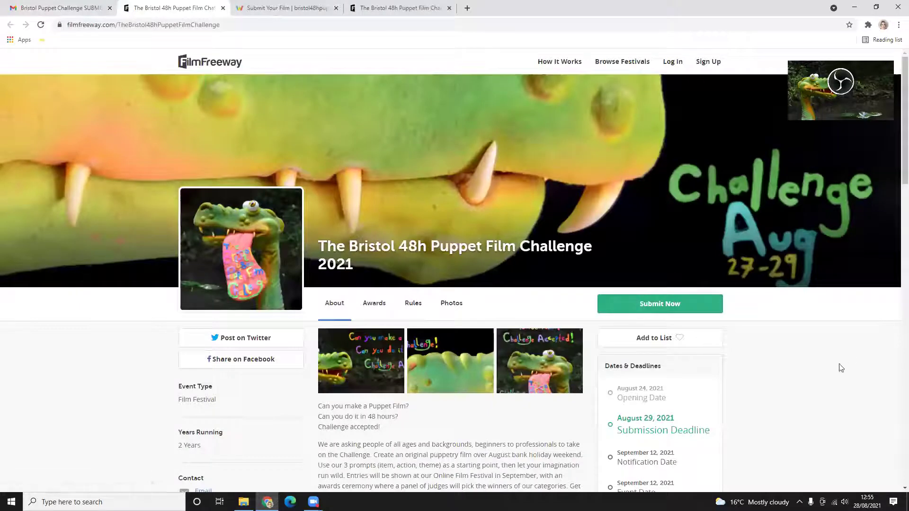
# - Scroll down to the Awards & Prizes (£100, £75, £50), then back up to the banner
pyautogui.scroll(-5, 476, 376)
pyautogui.scroll(-7, 474, 376)
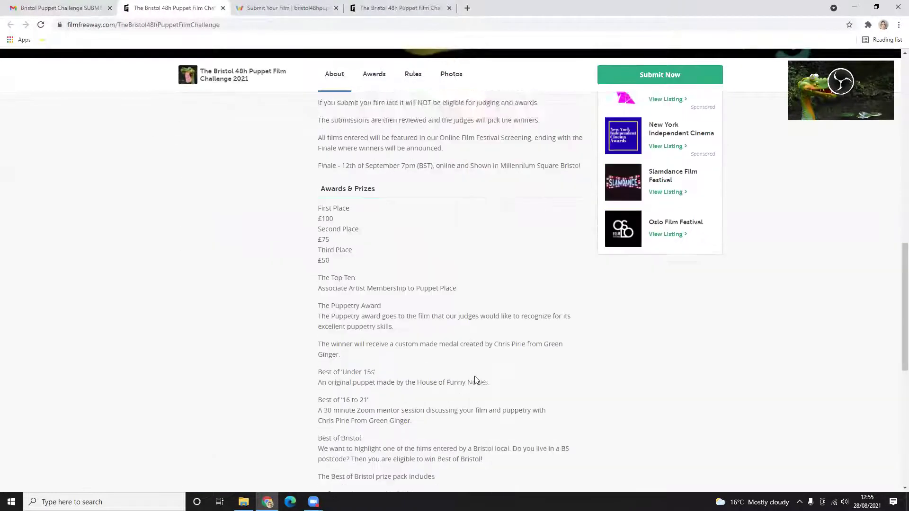
pyautogui.scroll(14, 474, 375)
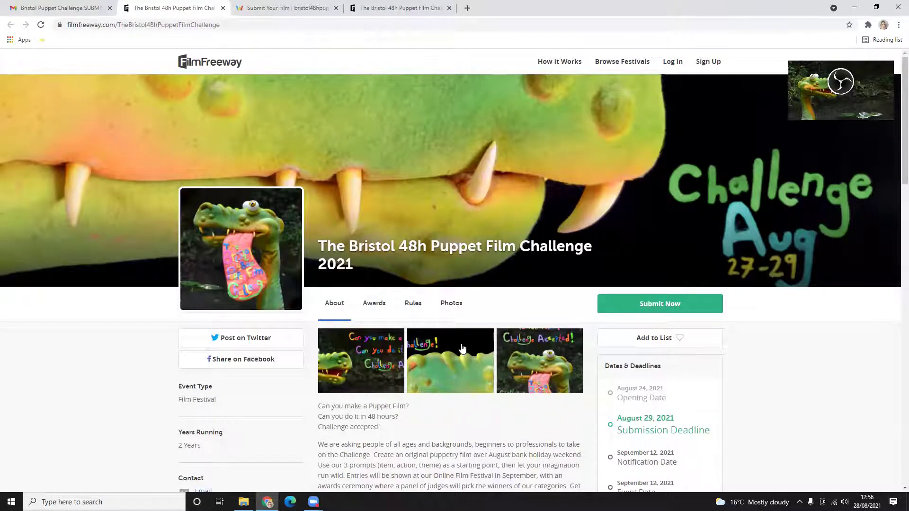
# - Log in to FilmFreeway through the Submit Now popup using the saved account from autofill
pyautogui.click(657, 305)
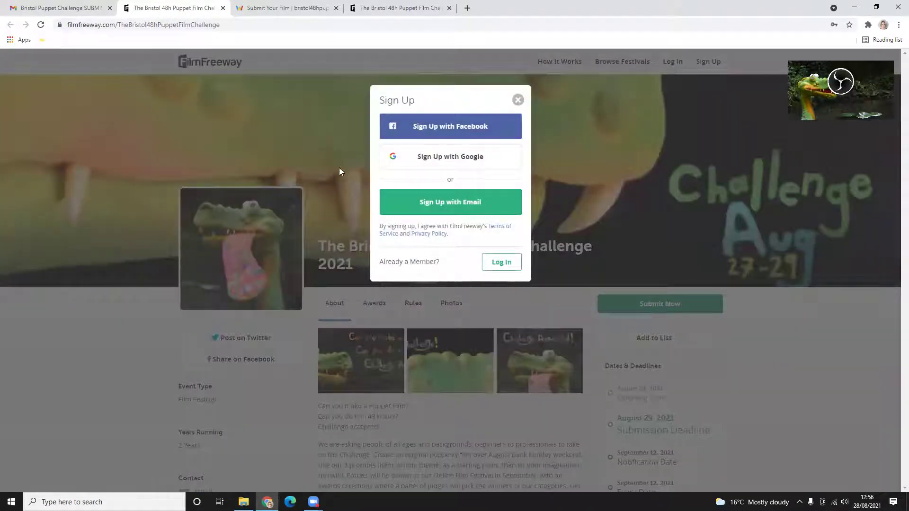
pyautogui.click(503, 265)
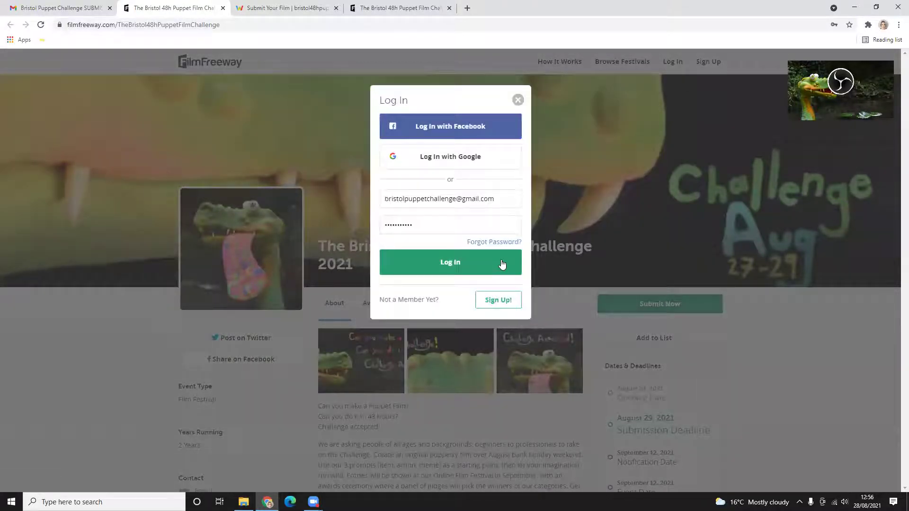
pyautogui.click(503, 203)
pyautogui.click(456, 252)
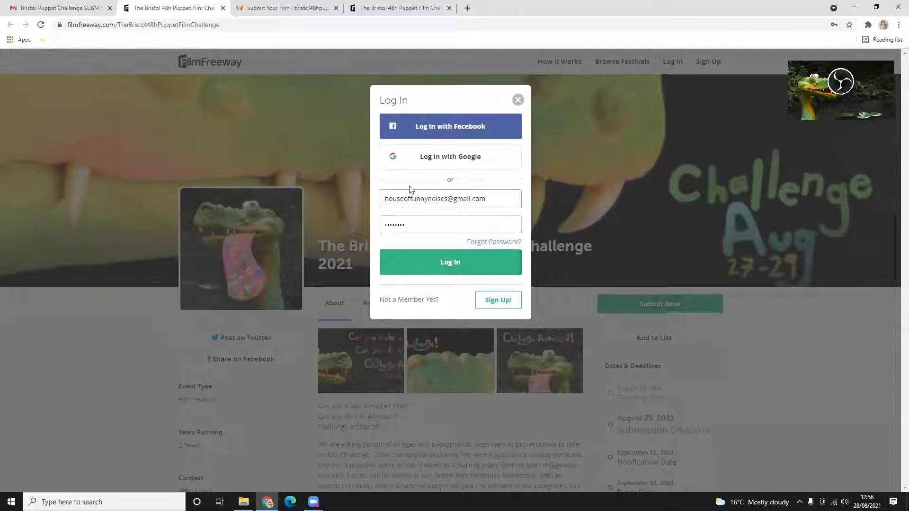
pyautogui.click(448, 268)
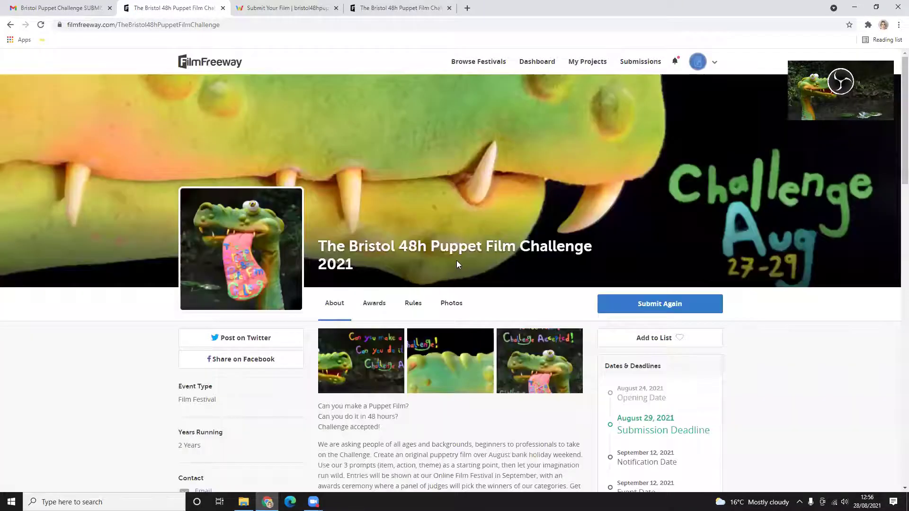
# - Go to My Projects, listing test submission, dh\h and Slingjaw
pyautogui.scroll(-1, 457, 263)
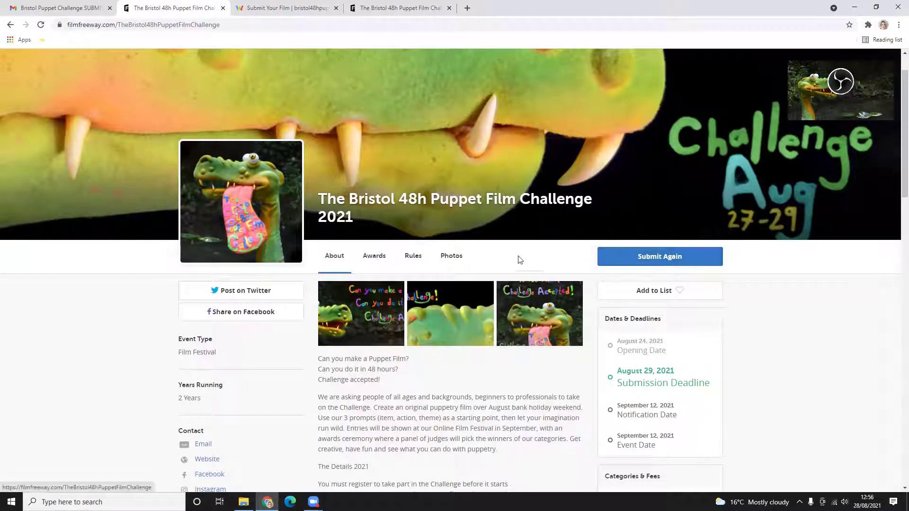
pyautogui.scroll(1, 610, 265)
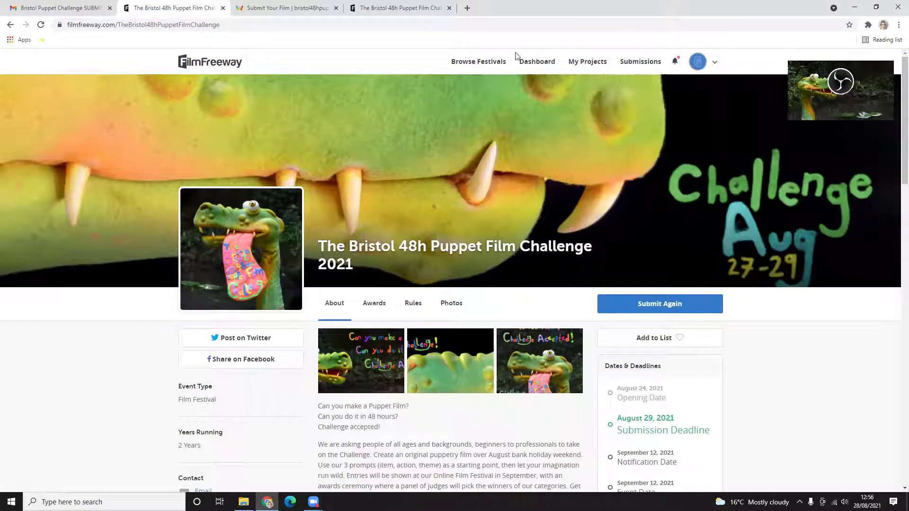
pyautogui.click(594, 67)
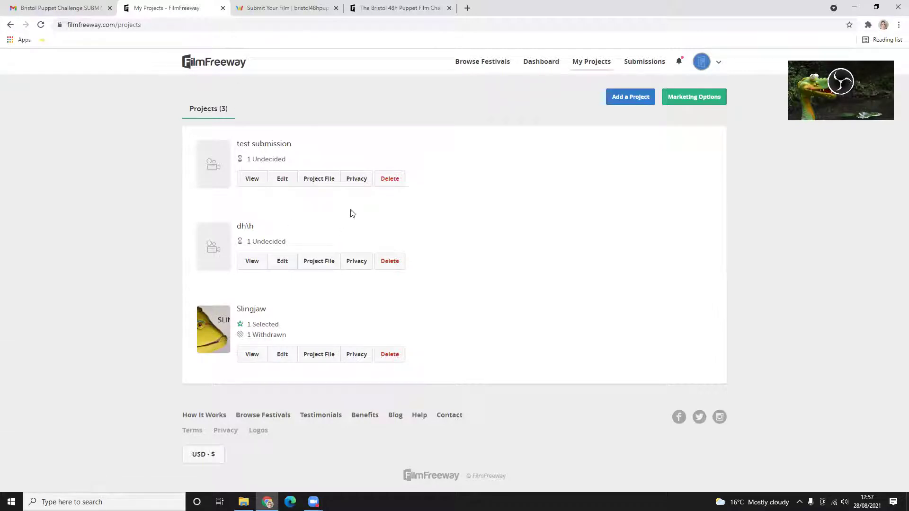
# - Open the Add a Project form for a new Film / Video project
pyautogui.click(640, 101)
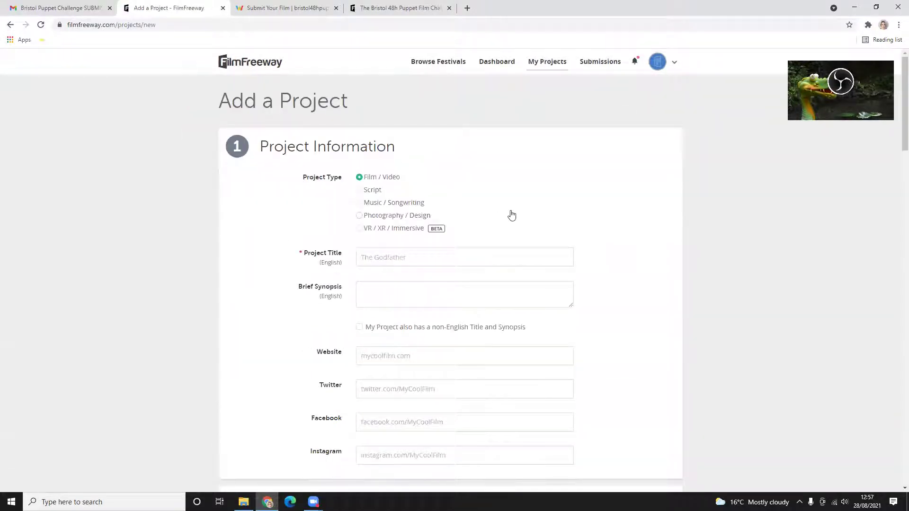
pyautogui.scroll(-2, 451, 284)
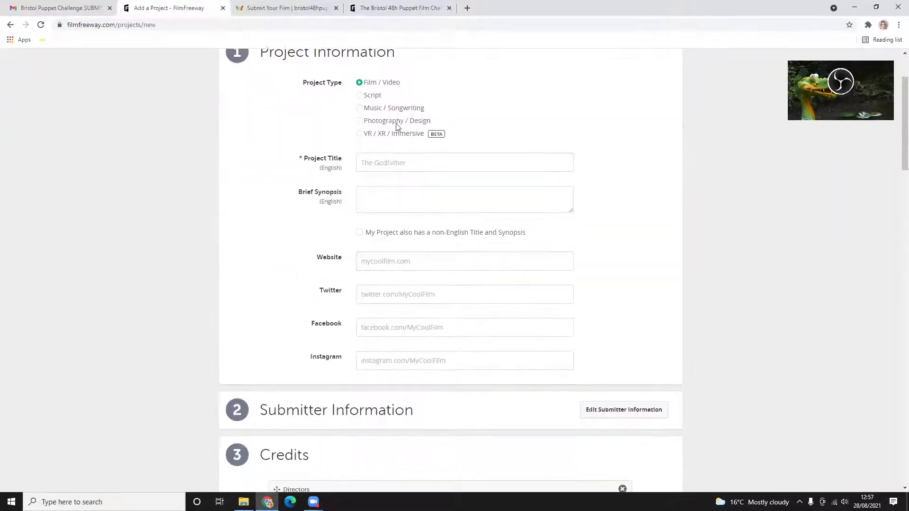
pyautogui.scroll(2, 458, 228)
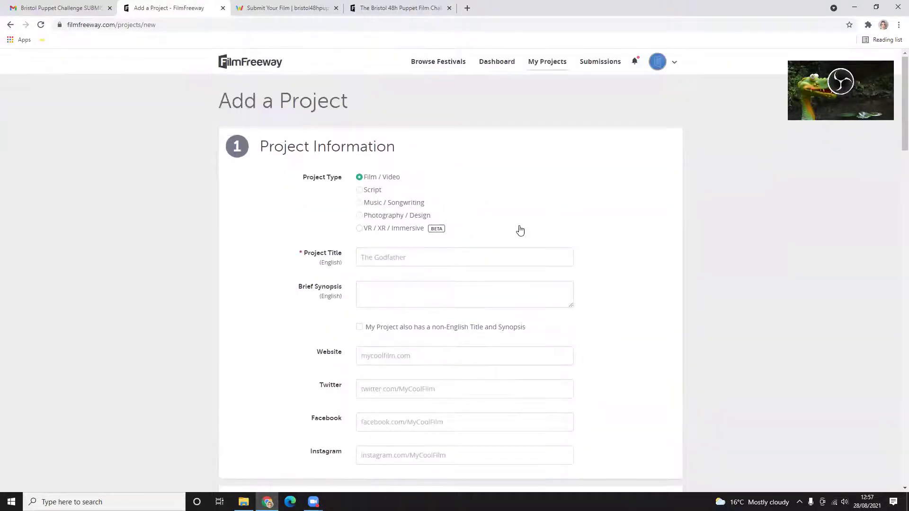
pyautogui.scroll(-2, 535, 213)
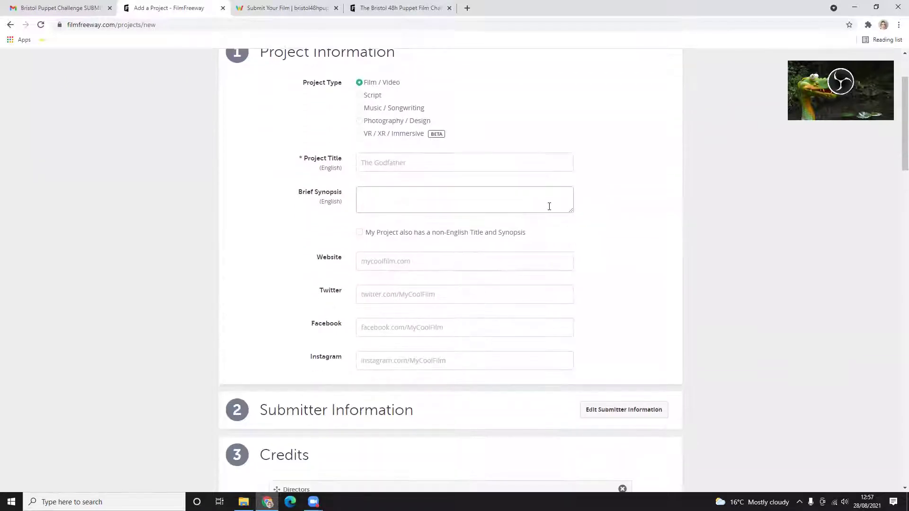
pyautogui.scroll(2, 548, 206)
pyautogui.scroll(-1, 544, 203)
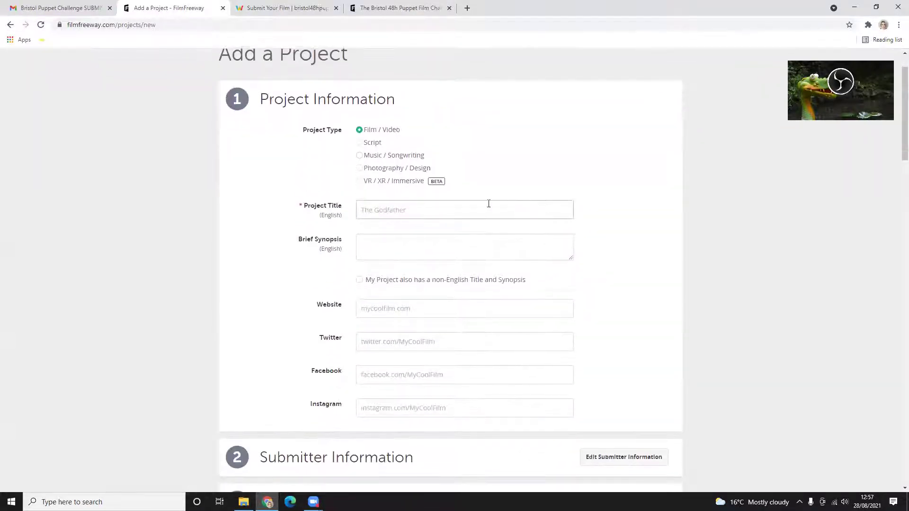
# - Enter 'test - house of funny noises' as the Project Title and scroll down to Credits
pyautogui.click(388, 209)
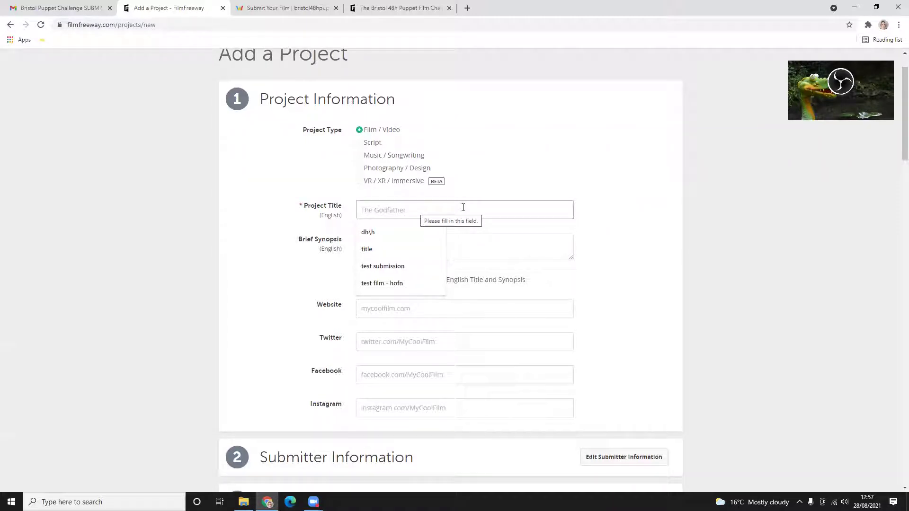
pyautogui.write('t')
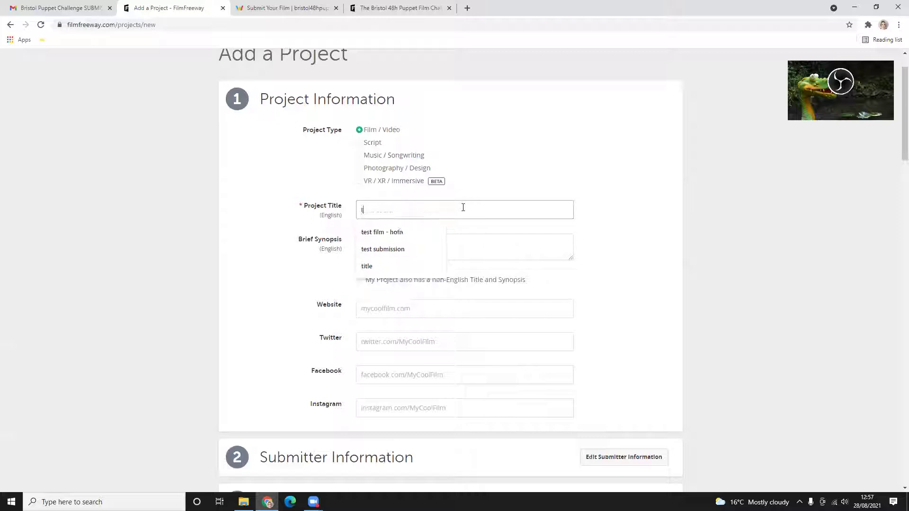
pyautogui.write('est - ')
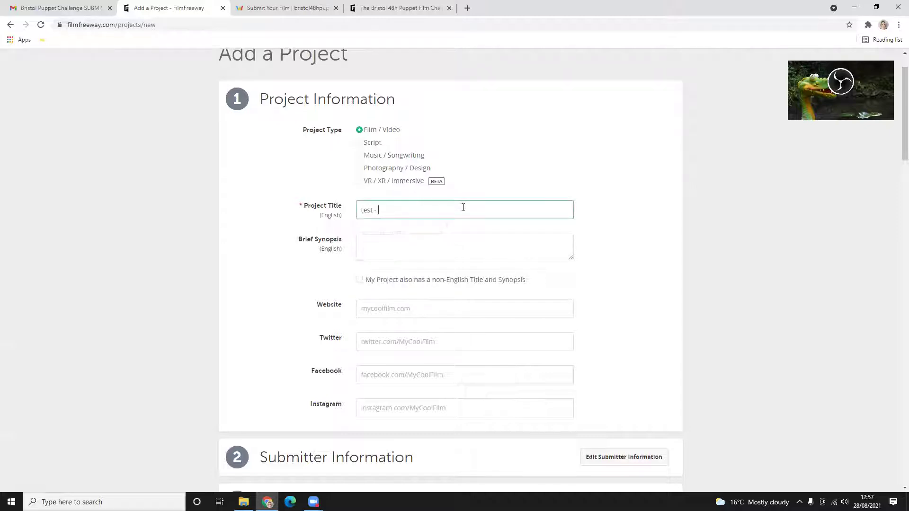
pyautogui.write('nouse of funny noises')
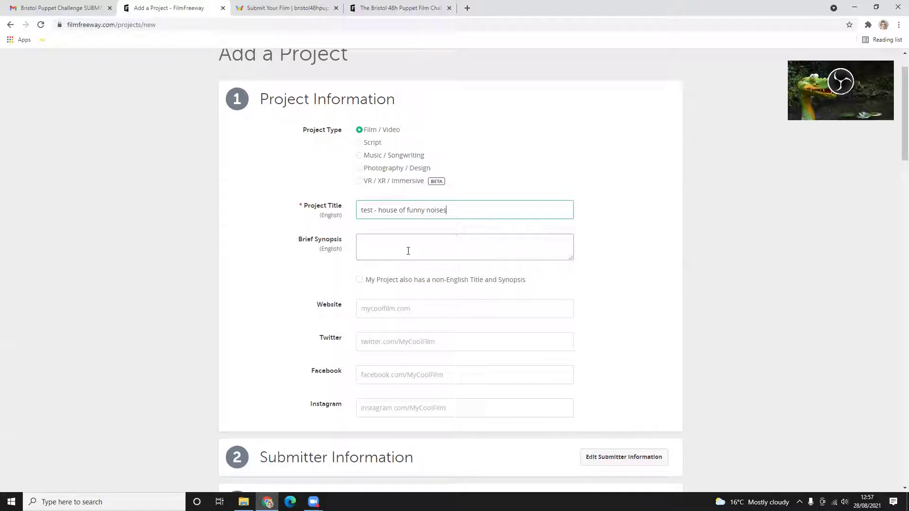
pyautogui.scroll(-1, 456, 261)
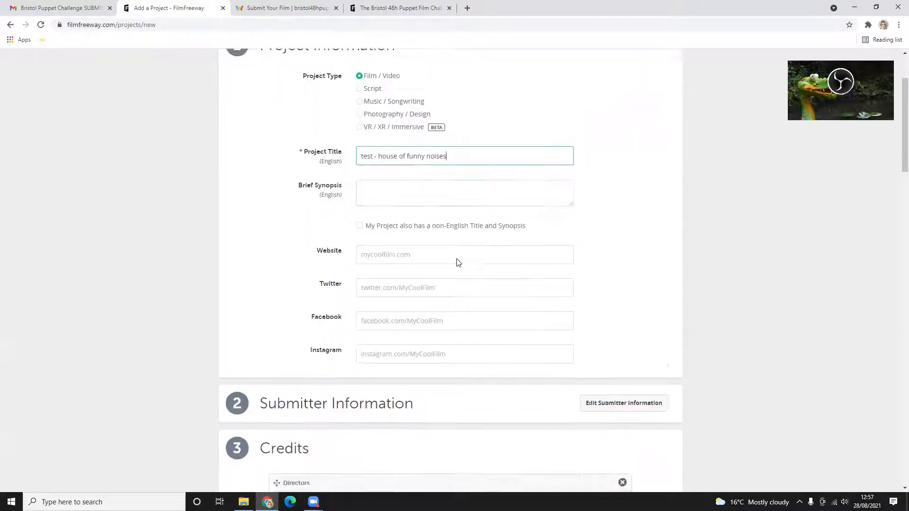
pyautogui.scroll(-5, 457, 265)
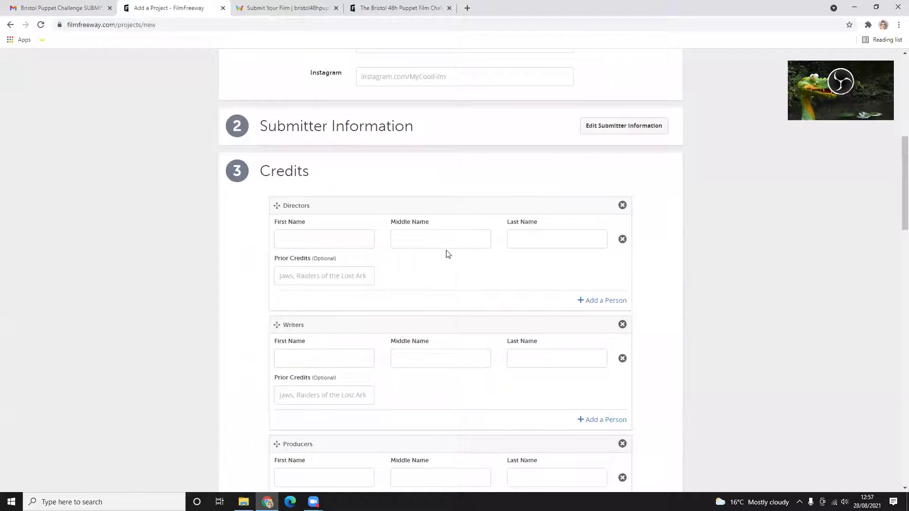
pyautogui.scroll(5, 448, 254)
pyautogui.scroll(-4, 407, 344)
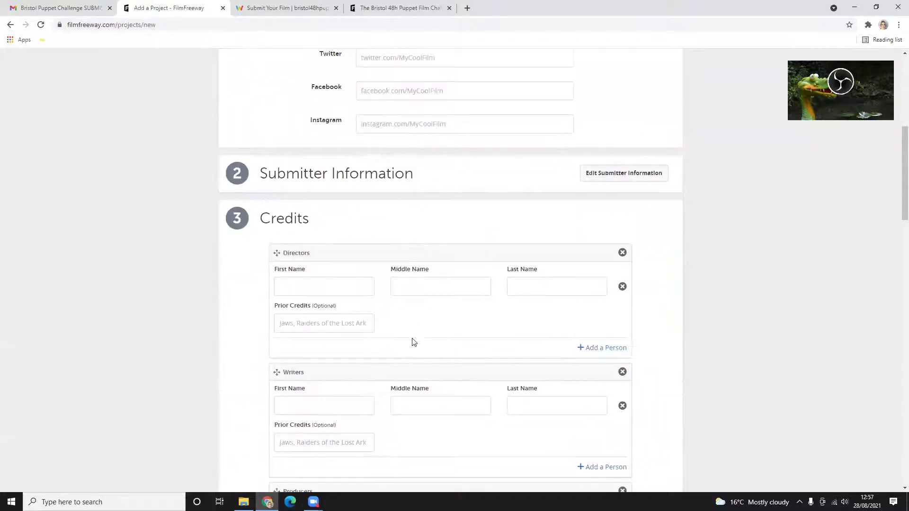
pyautogui.scroll(-4, 412, 341)
pyautogui.scroll(2, 416, 329)
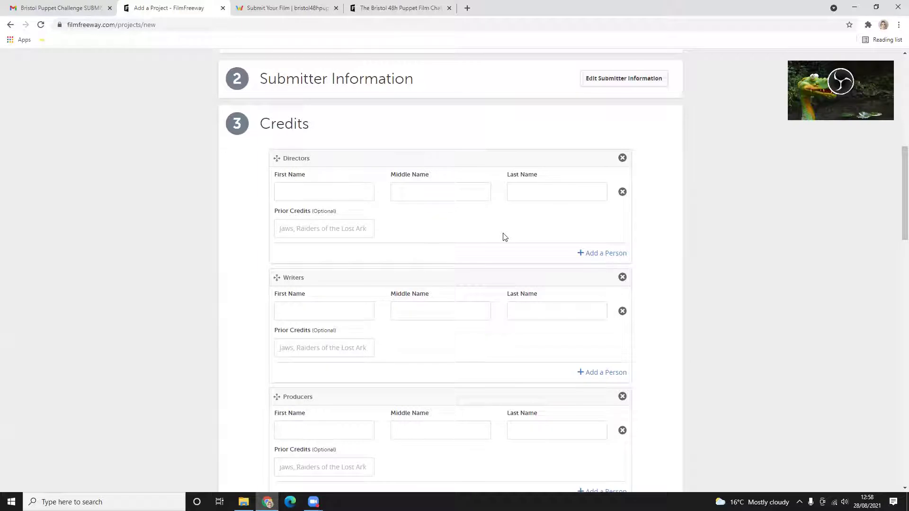
# - Look over Credits, Specifications and Screenings/Distribution, then save the new project
pyautogui.click(333, 177)
pyautogui.click(445, 233)
pyautogui.scroll(-8, 426, 303)
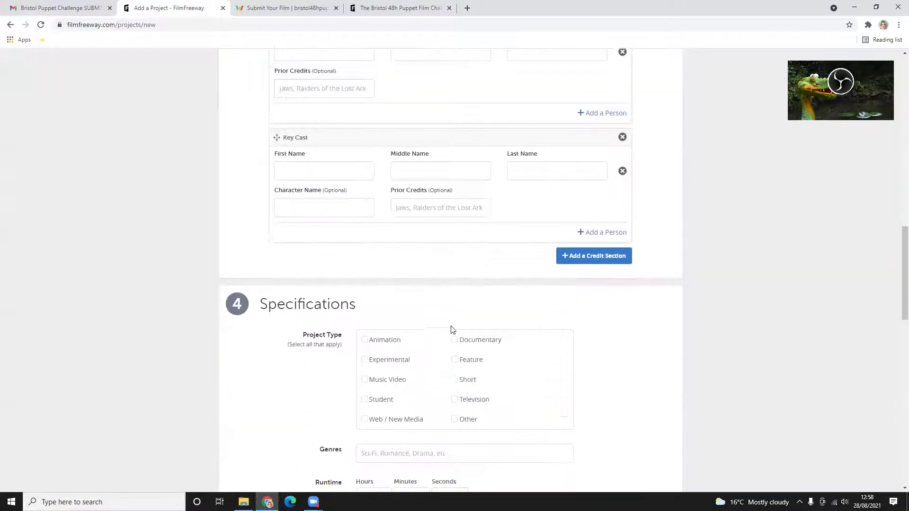
pyautogui.scroll(-4, 452, 330)
pyautogui.scroll(-6, 421, 286)
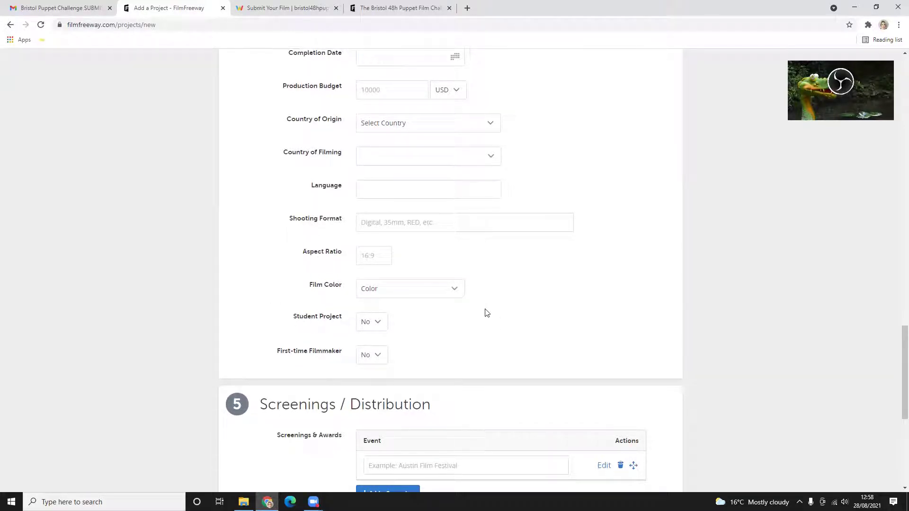
pyautogui.scroll(-5, 483, 318)
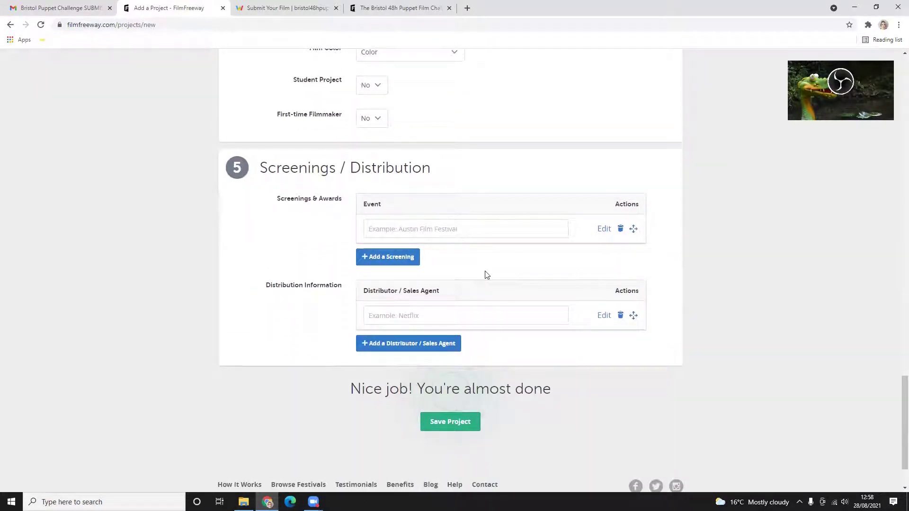
pyautogui.scroll(20, 482, 265)
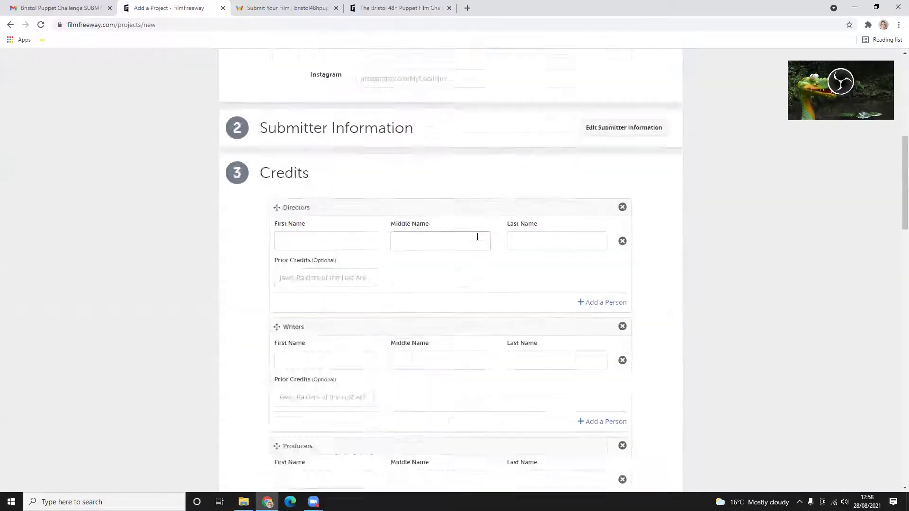
pyautogui.scroll(-20, 477, 237)
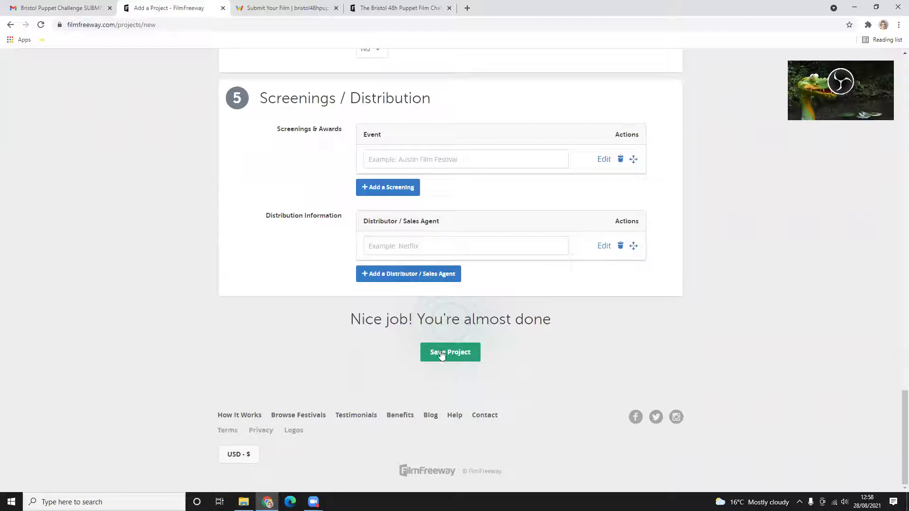
pyautogui.click(442, 353)
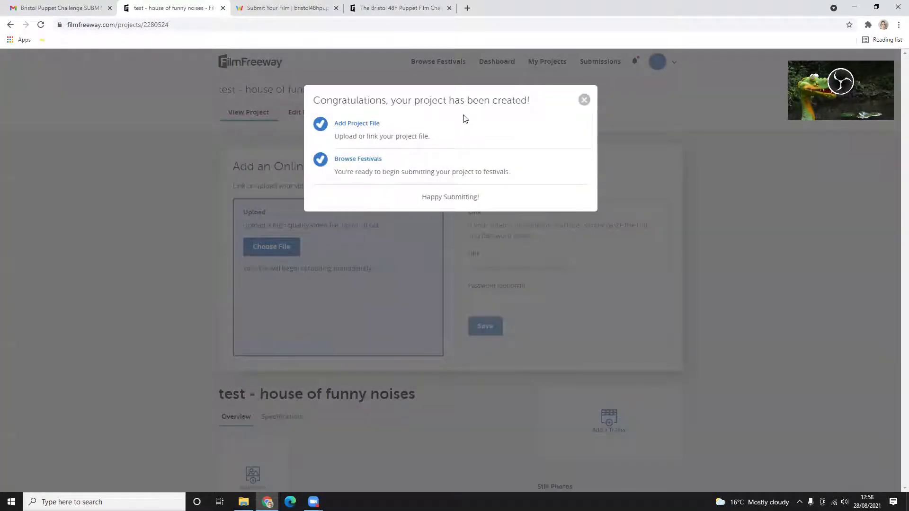
# - Dismiss the project-created message and choose a video file to upload as the online screener
pyautogui.click(358, 124)
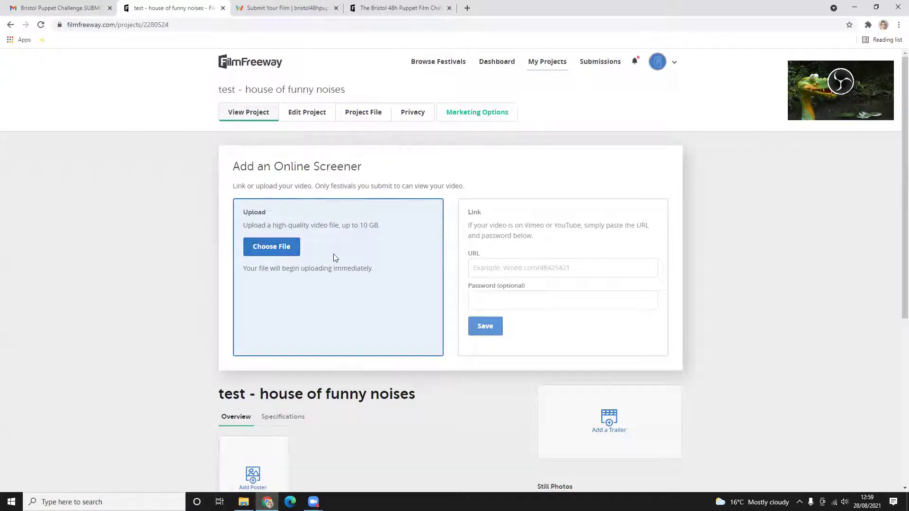
pyautogui.click(269, 250)
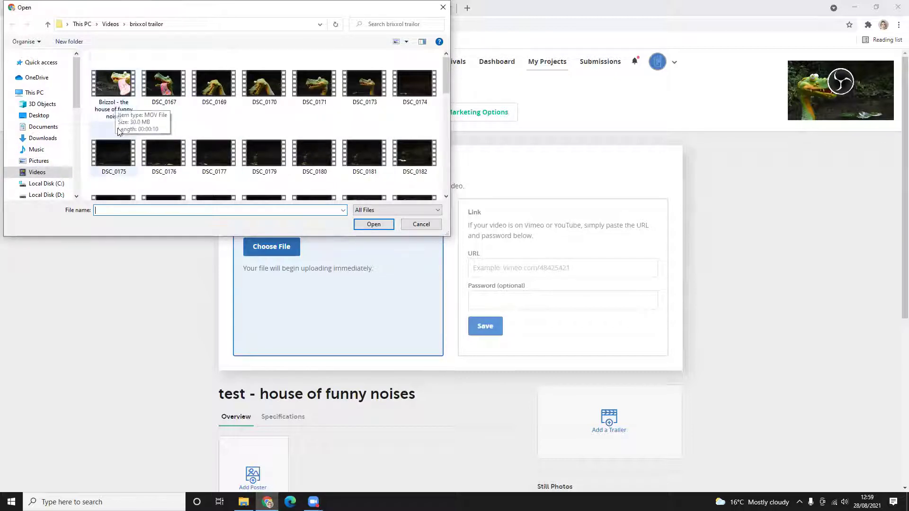
# - Upload 'Brizzol - the house of funny noises' as the screener, then browse festivals
pyautogui.click(116, 90)
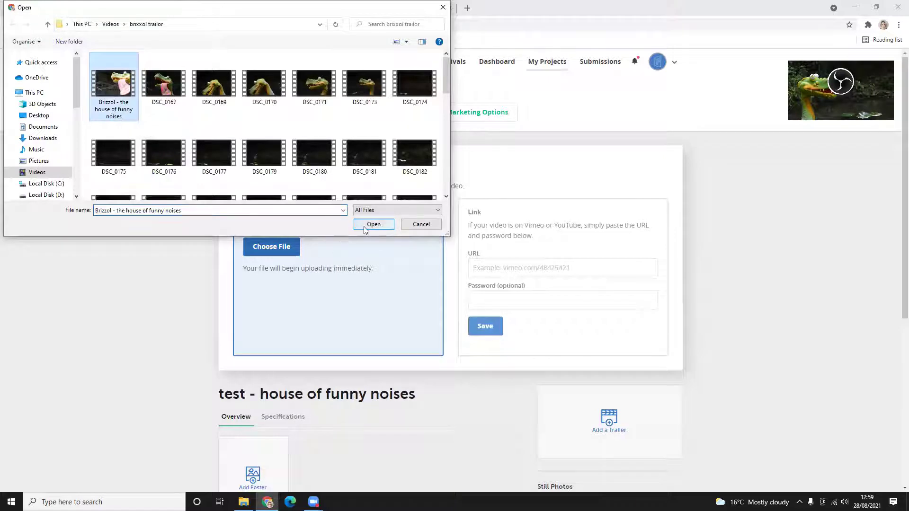
pyautogui.click(364, 225)
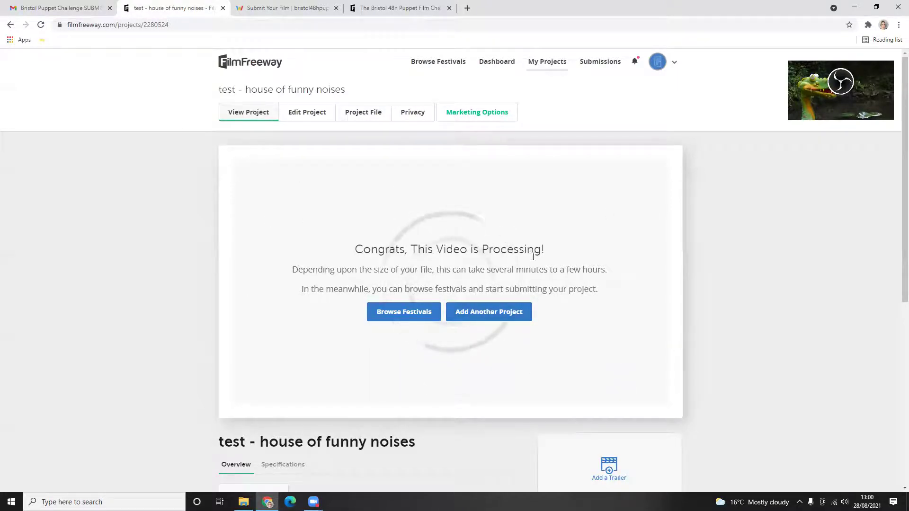
pyautogui.scroll(-1, 538, 317)
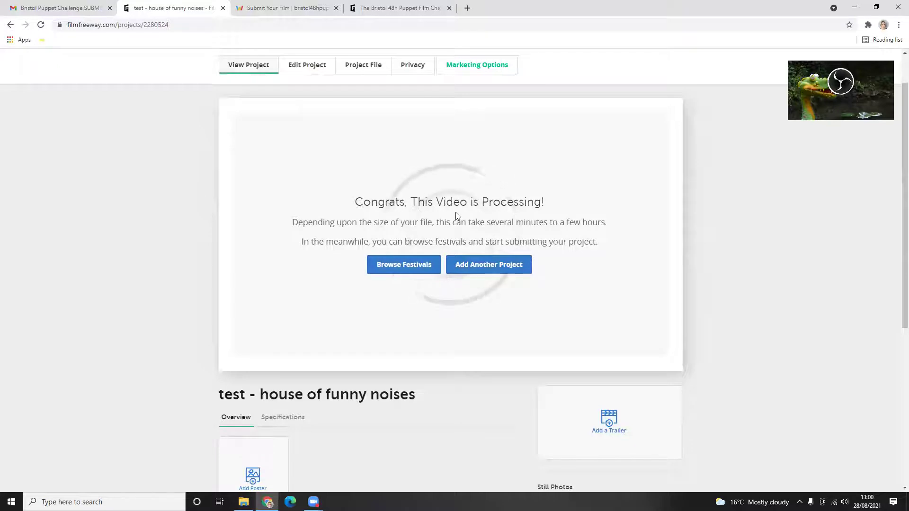
pyautogui.click(395, 274)
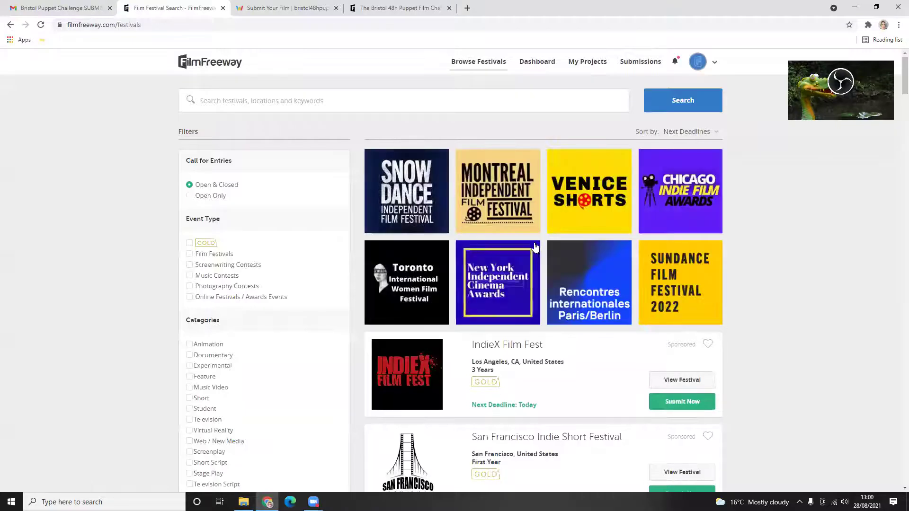
# - Search festivals for 'puppet bristol' and open The Bristol 48h Puppet Film Challenge 2021 page
pyautogui.click(278, 101)
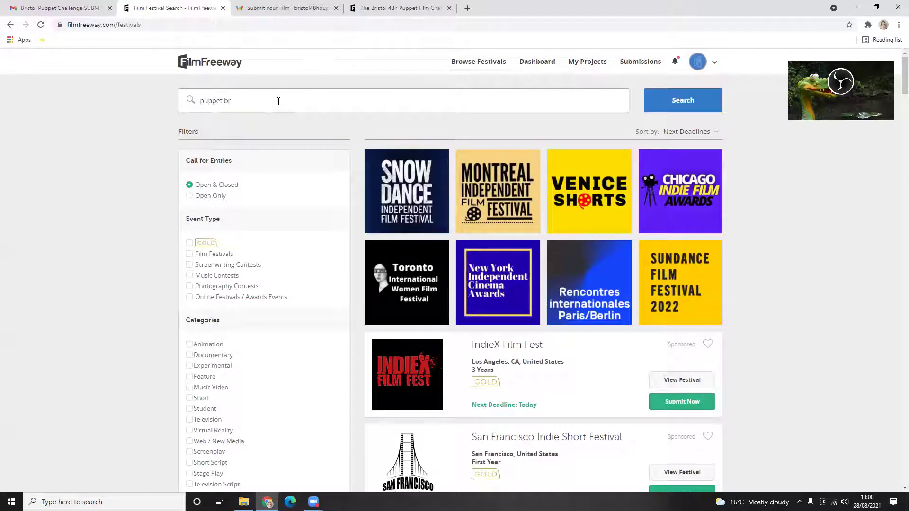
pyautogui.write('puppet bristol')
pyautogui.press('Return')
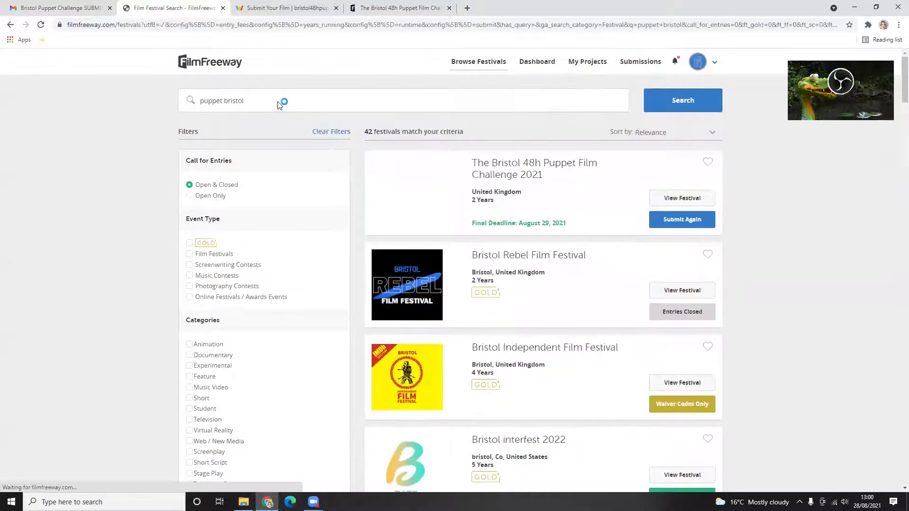
pyautogui.click(529, 170)
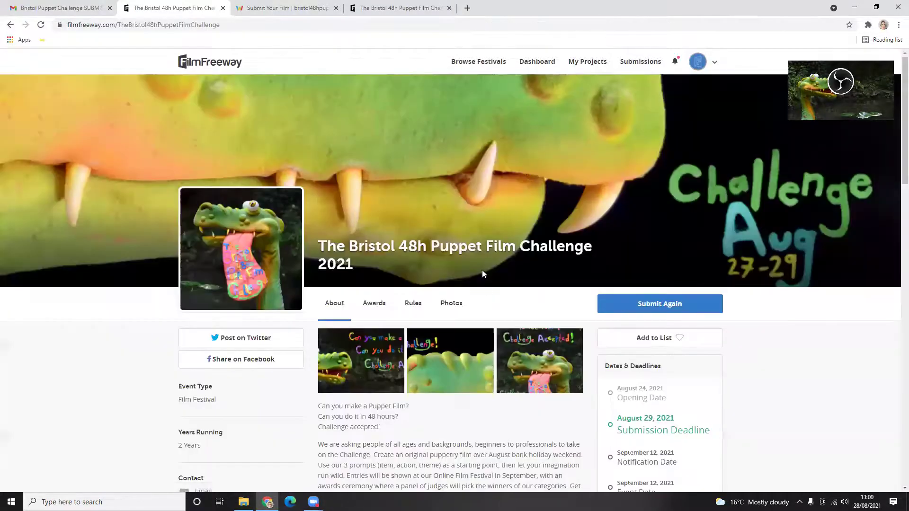
# - Use Submit Again on the festival page to reach its submission form
pyautogui.scroll(-2, 486, 325)
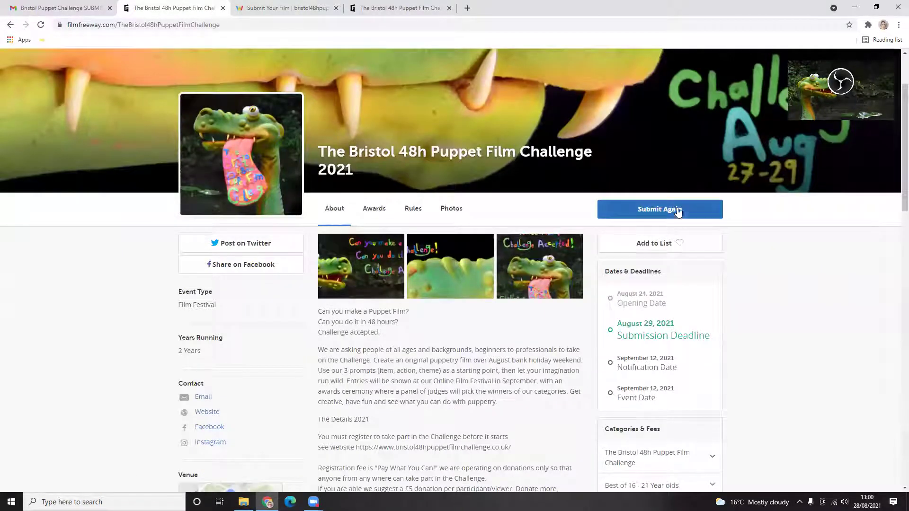
pyautogui.click(667, 210)
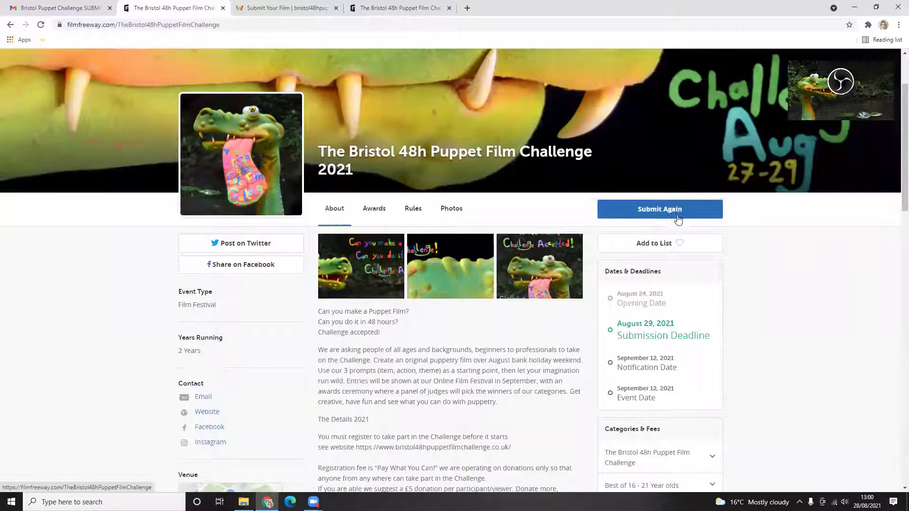
pyautogui.click(658, 213)
pyautogui.click(662, 214)
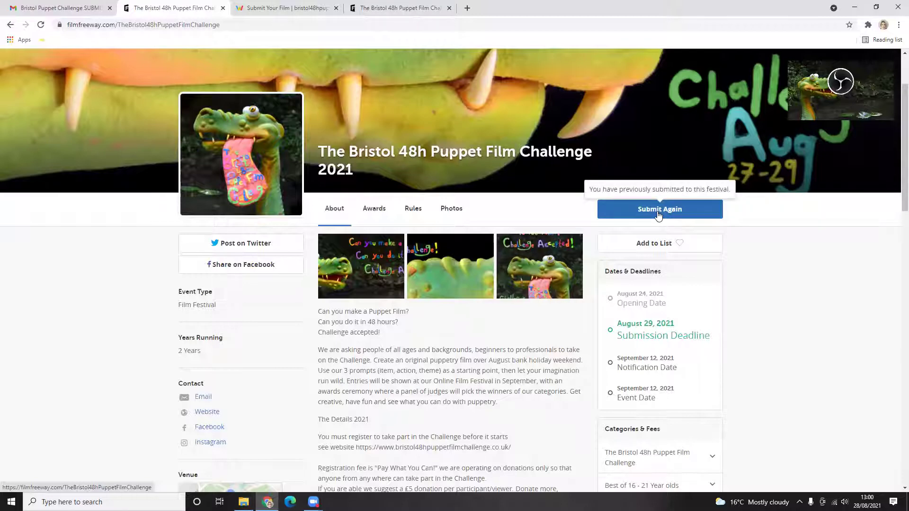
pyautogui.click(658, 213)
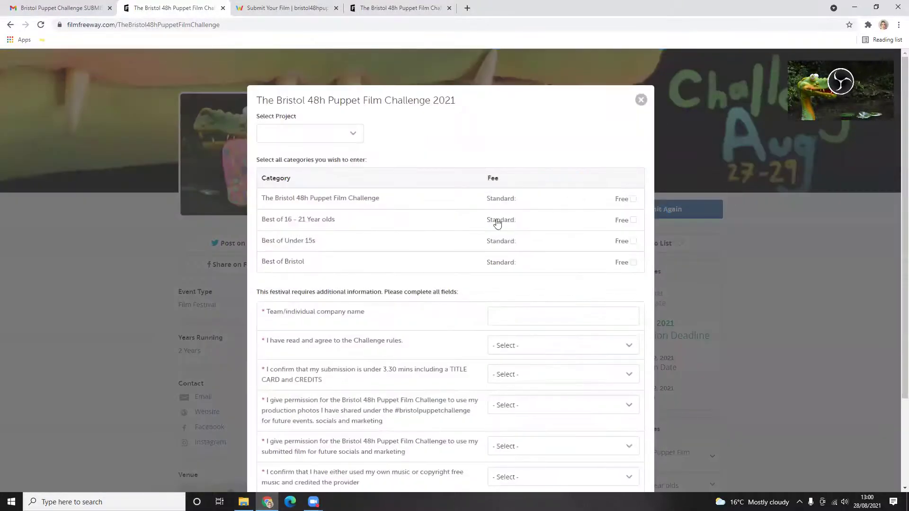
# - Choose 'test - house of funny noises' as the project and tick The Bristol 48h Puppet Film Challenge category
pyautogui.scroll(-2, 480, 320)
pyautogui.scroll(2, 478, 330)
pyautogui.click(289, 134)
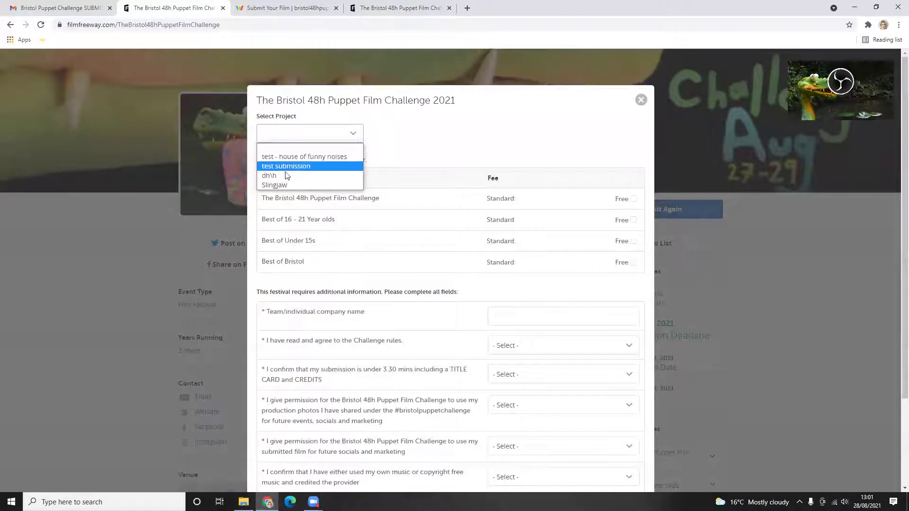
pyautogui.click(314, 158)
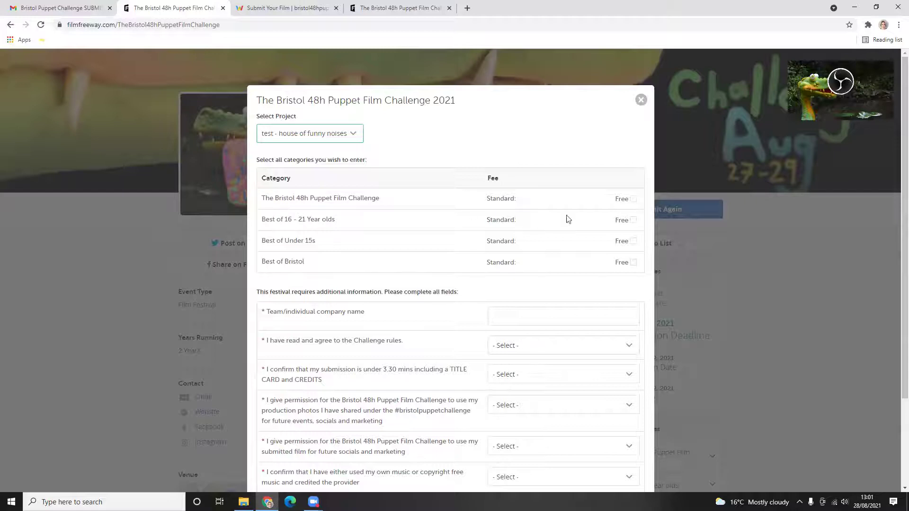
pyautogui.click(632, 199)
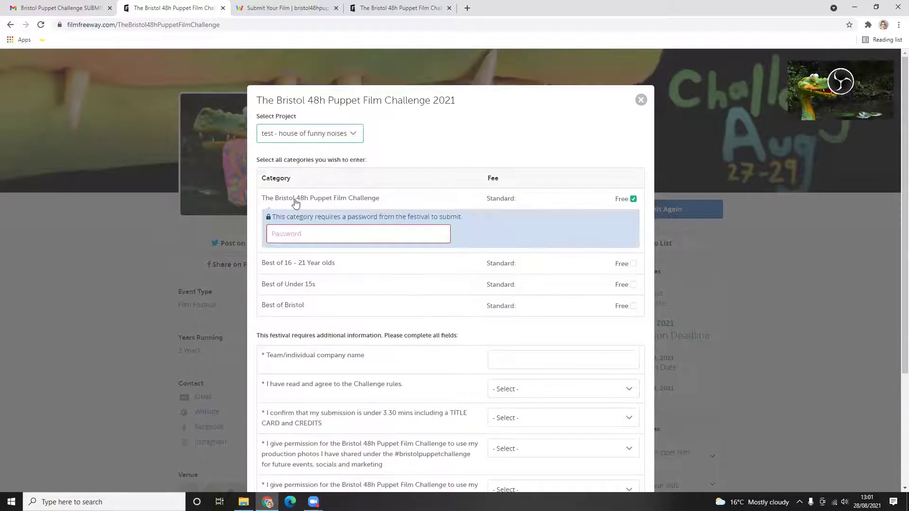
# - Leave only The Bristol 48h Puppet Film Challenge and Best of Bristol categories ticked
pyautogui.click(633, 199)
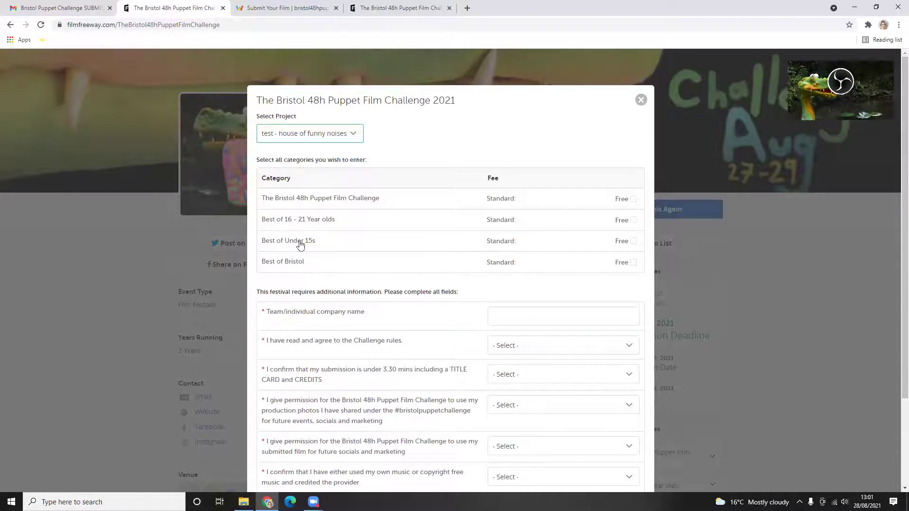
pyautogui.click(633, 241)
pyautogui.click(633, 306)
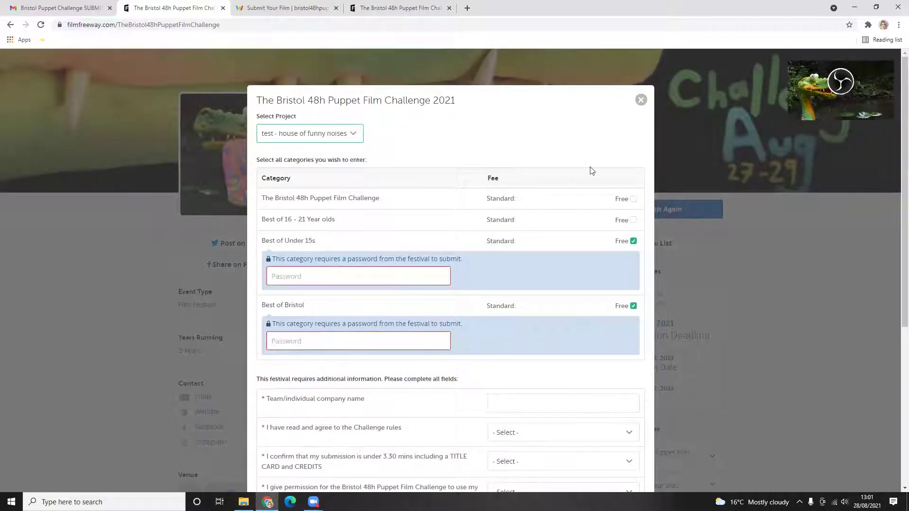
pyautogui.click(633, 200)
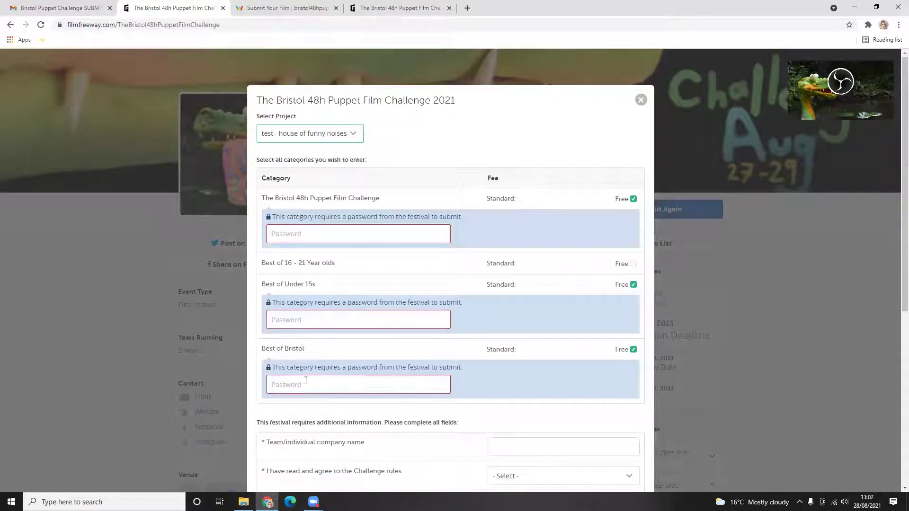
pyautogui.click(634, 199)
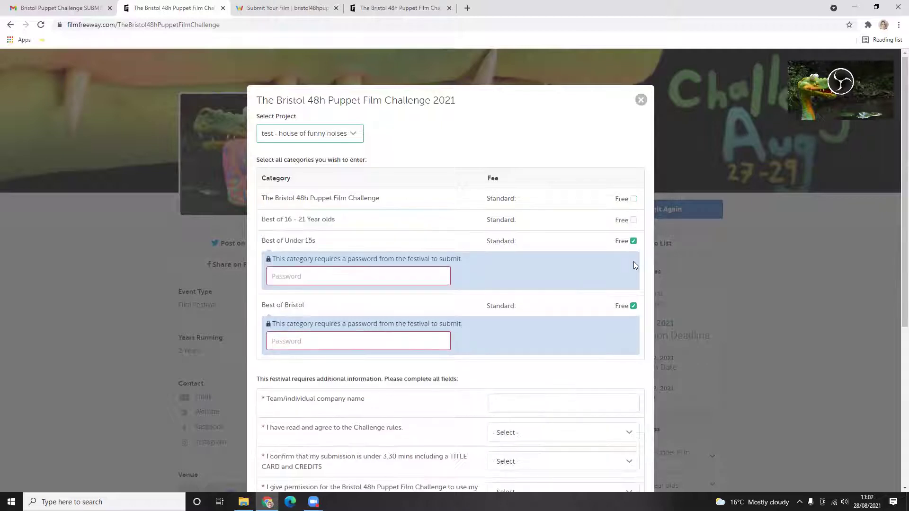
pyautogui.click(634, 242)
pyautogui.click(633, 263)
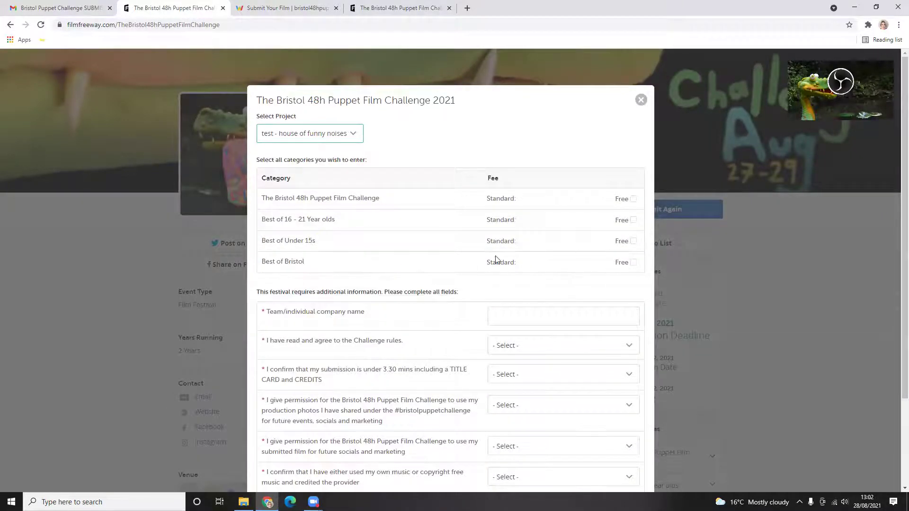
pyautogui.click(633, 263)
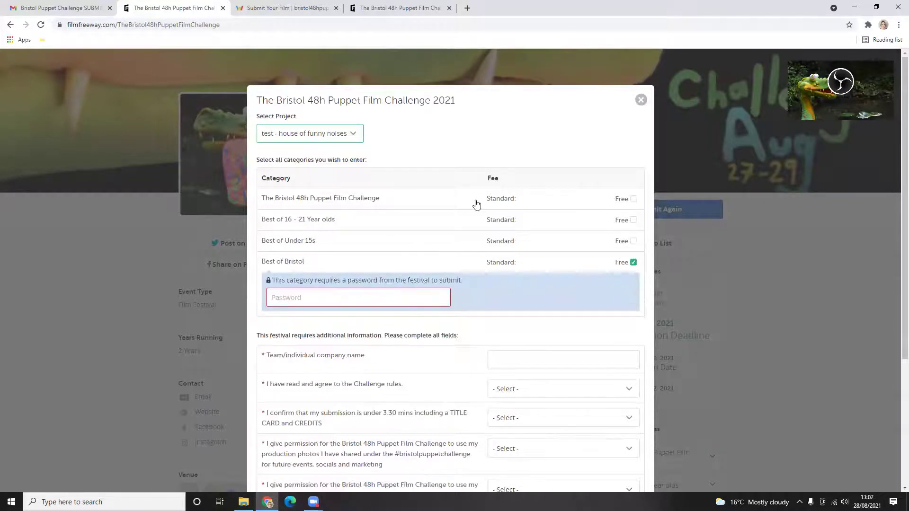
pyautogui.click(632, 199)
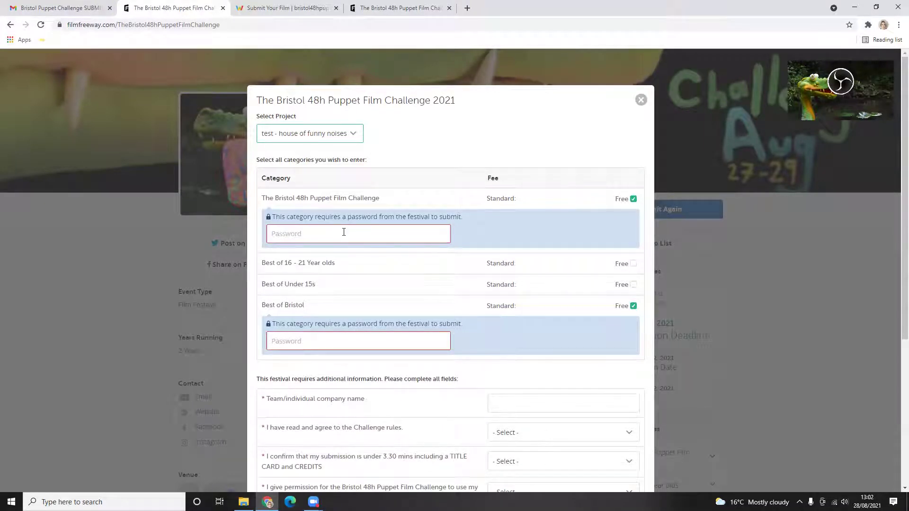
# - Enter the festival password in the password boxes of both ticked categories
pyautogui.click(343, 231)
pyautogui.click(307, 340)
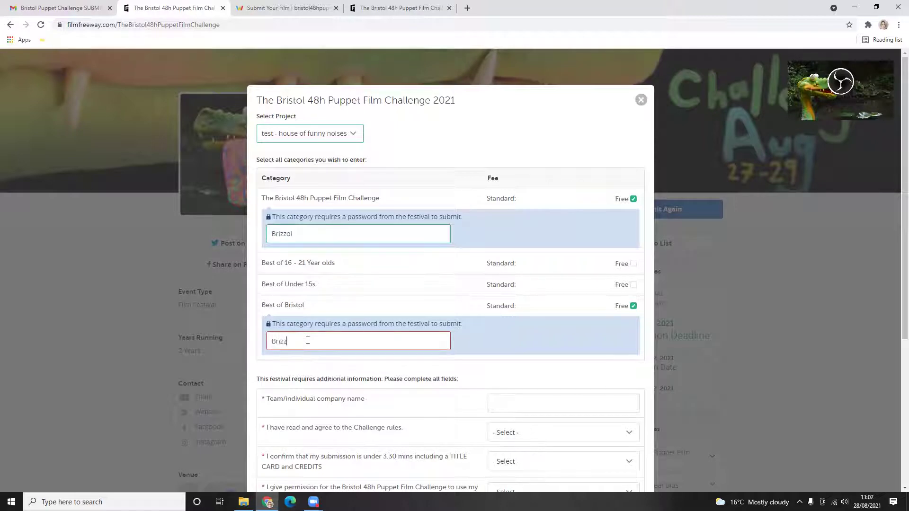
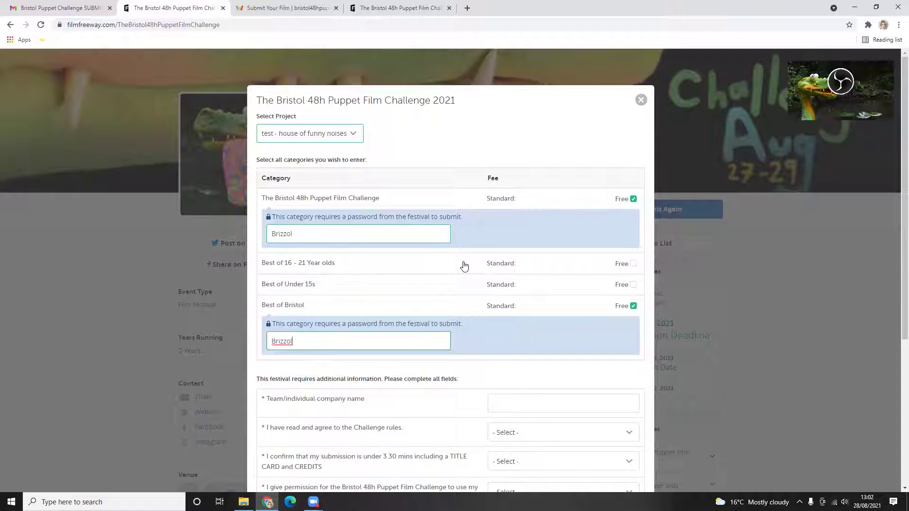
pyautogui.click(401, 230)
# - Enter 'house of funny noises' as the team/individual company name
pyautogui.scroll(-1, 516, 288)
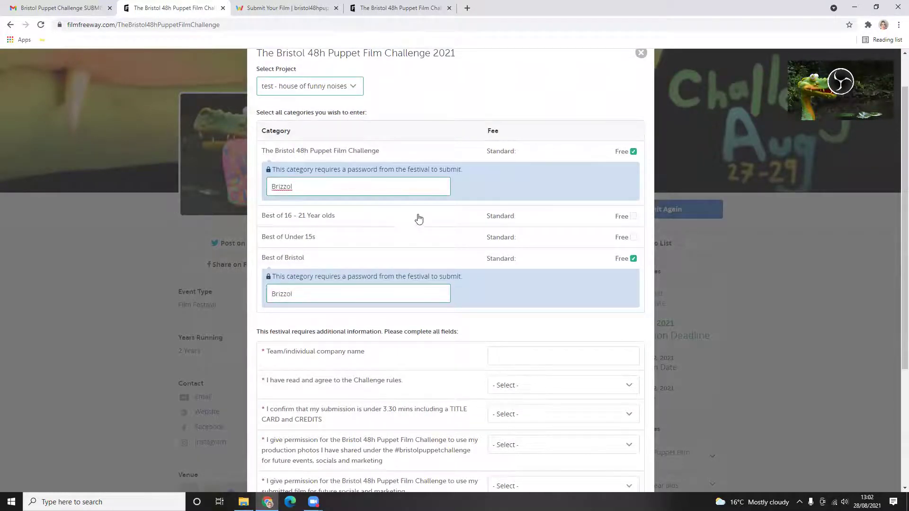
pyautogui.scroll(-4, 486, 291)
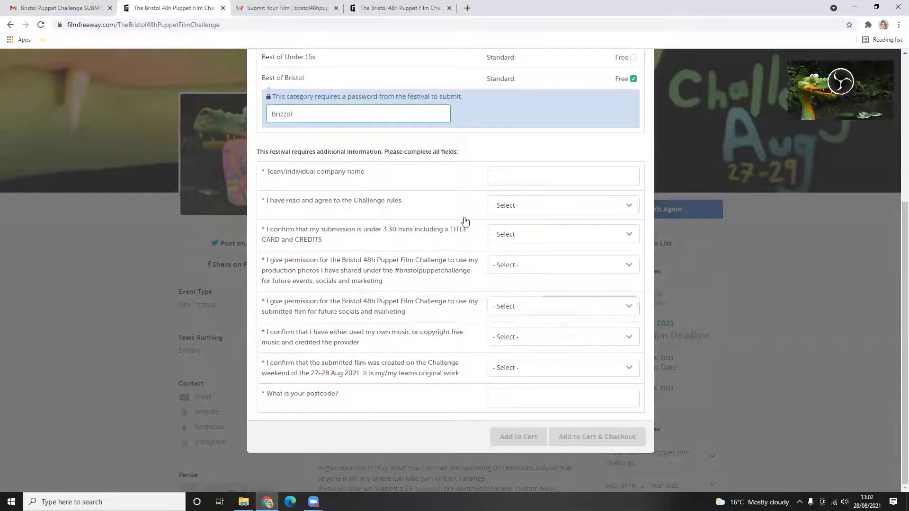
pyautogui.click(528, 173)
pyautogui.write('house of funny noises')
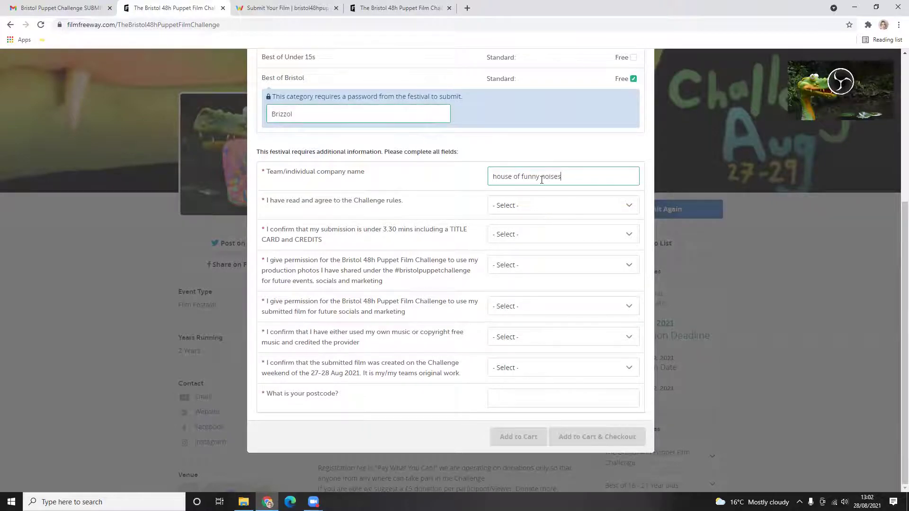
# - Answer Yes to the Challenge rules and the under 3.30 mins running-time questions
pyautogui.click(538, 210)
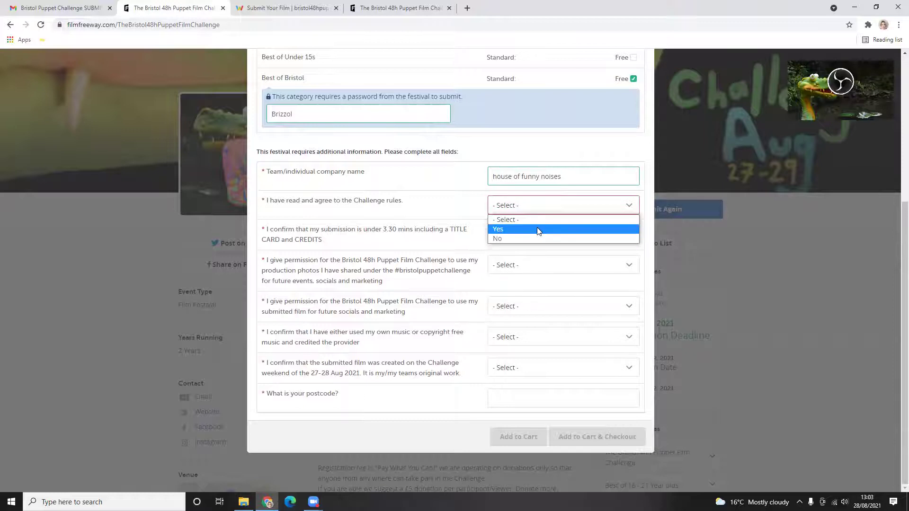
pyautogui.click(537, 228)
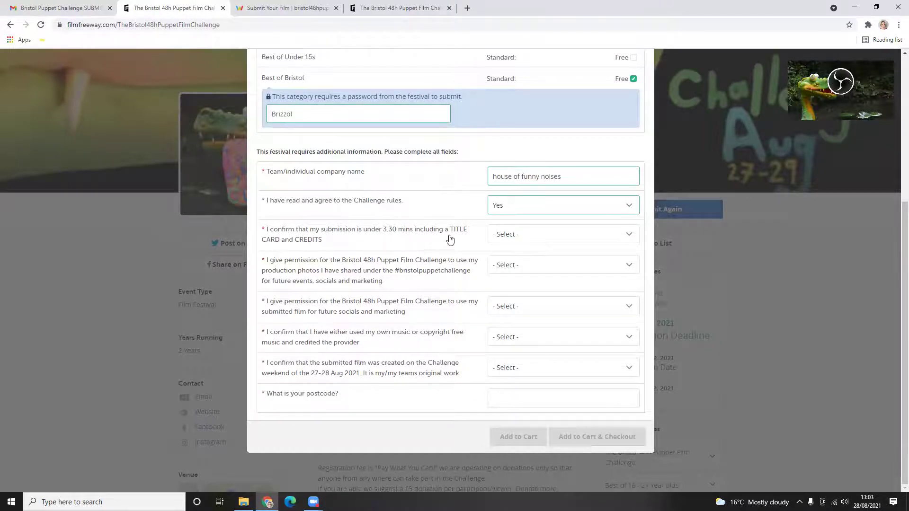
pyautogui.click(535, 235)
pyautogui.click(519, 259)
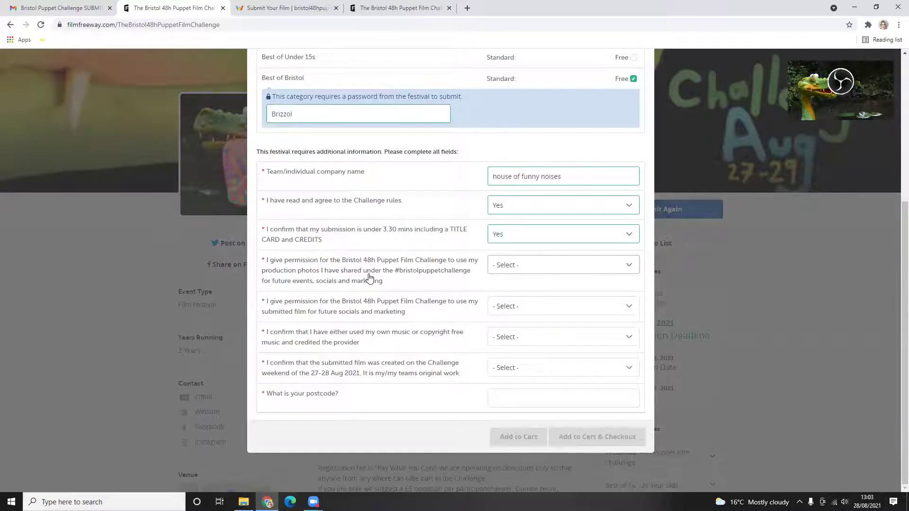
# - Answer Yes to both the photo-use and film-use permission questions
pyautogui.click(510, 269)
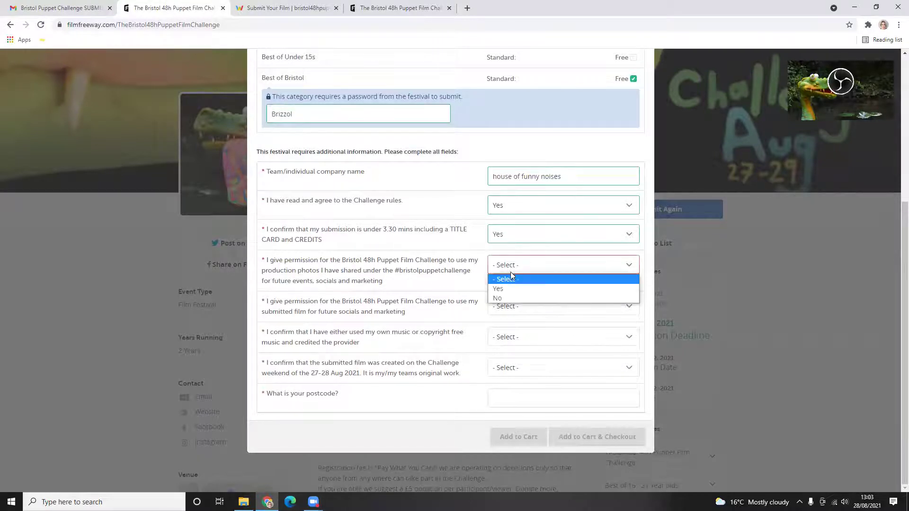
pyautogui.click(521, 290)
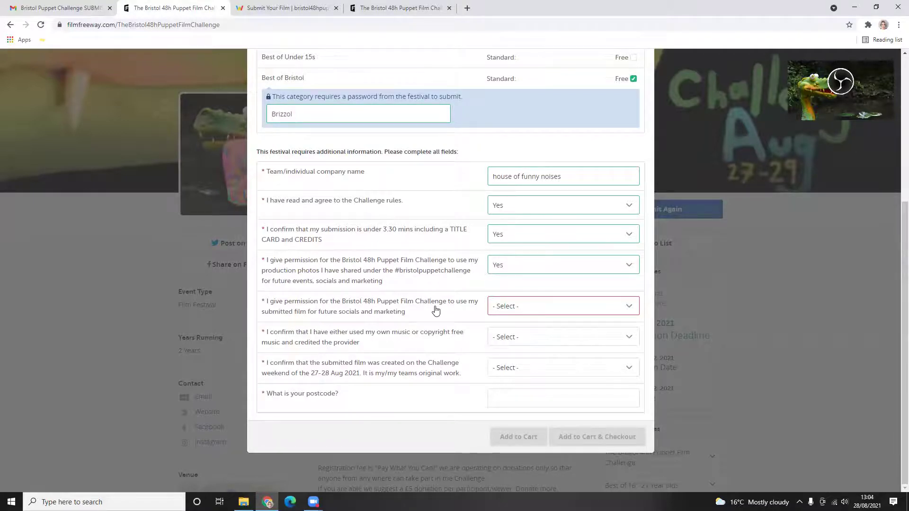
pyautogui.click(515, 312)
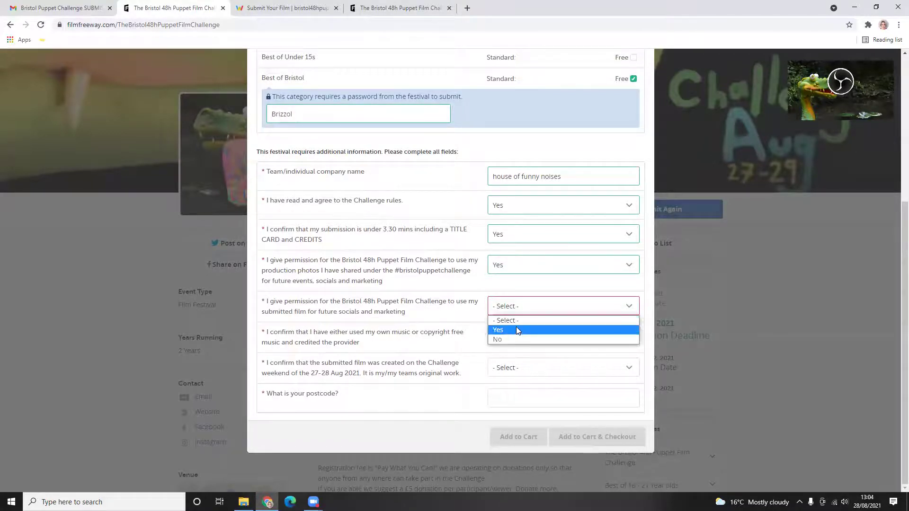
pyautogui.click(515, 328)
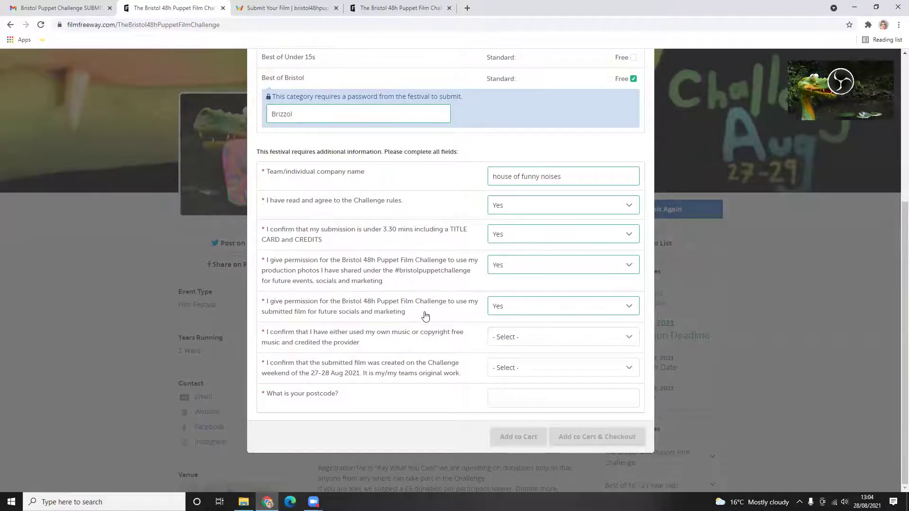
pyautogui.click(510, 309)
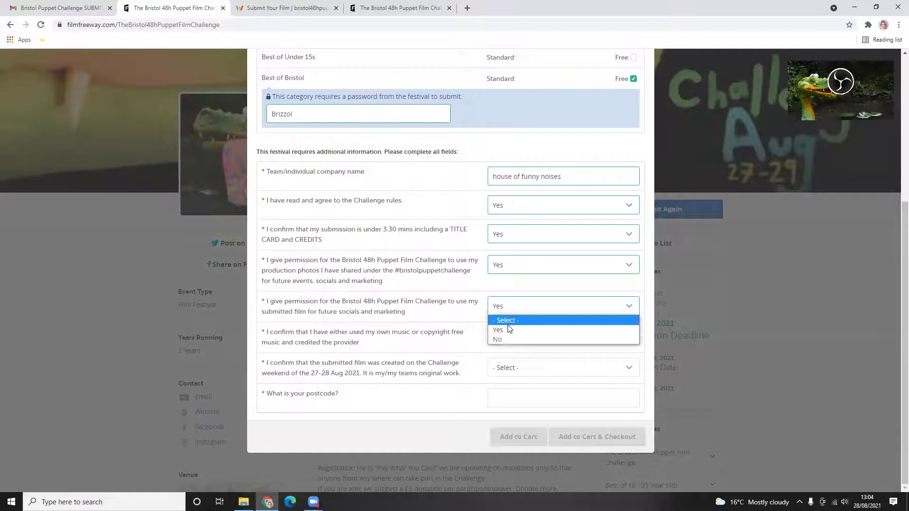
pyautogui.click(507, 331)
pyautogui.click(505, 308)
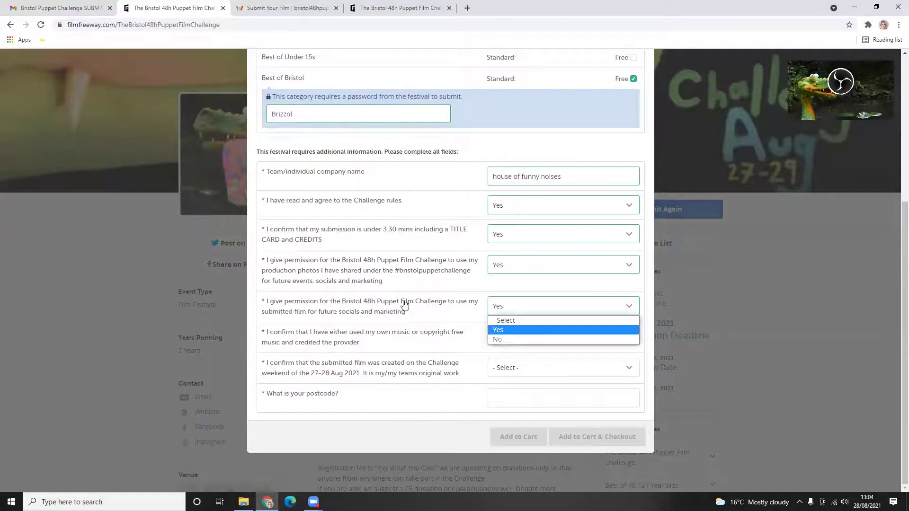
pyautogui.click(519, 335)
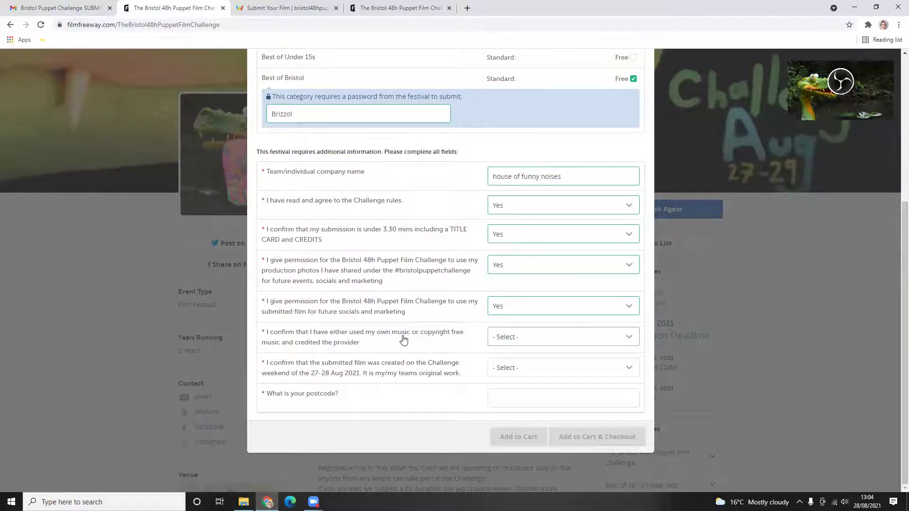
# - Answer Yes to the music-rights and made-on-Challenge-weekend confirmations
pyautogui.click(337, 358)
pyautogui.click(492, 343)
pyautogui.click(494, 359)
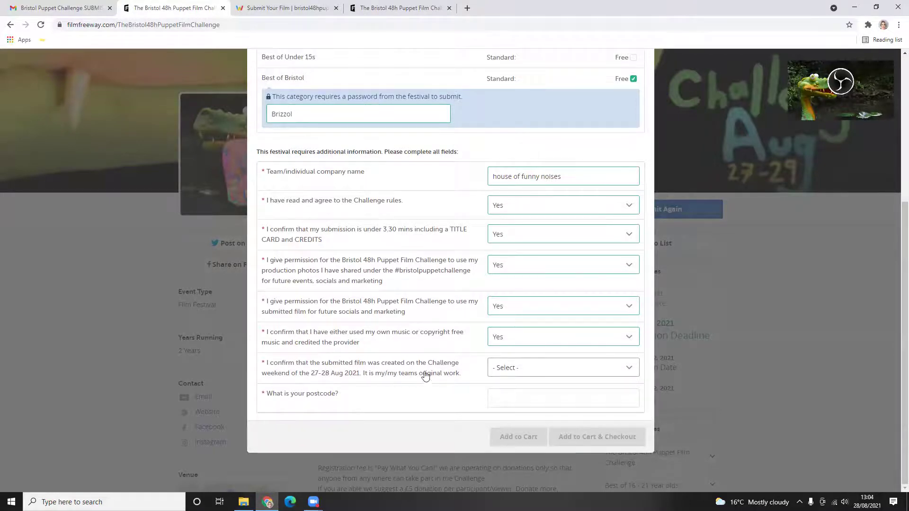
pyautogui.click(532, 373)
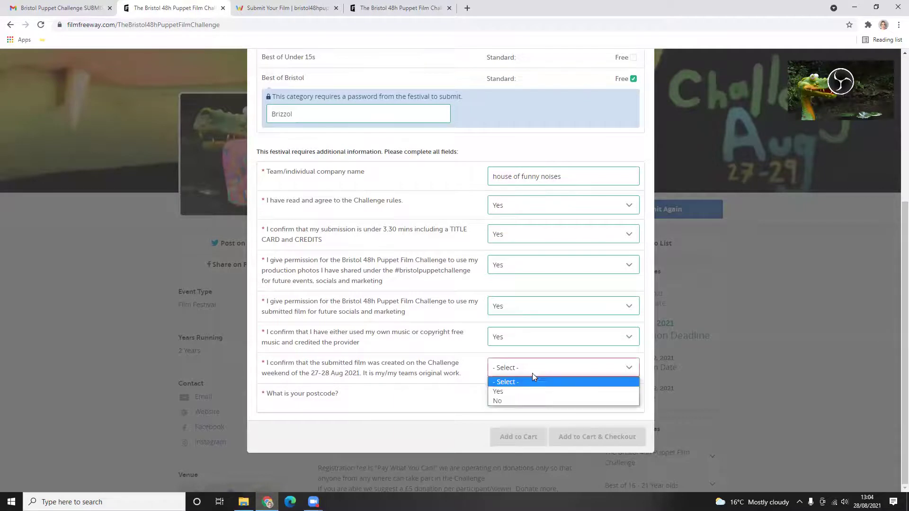
pyautogui.click(526, 389)
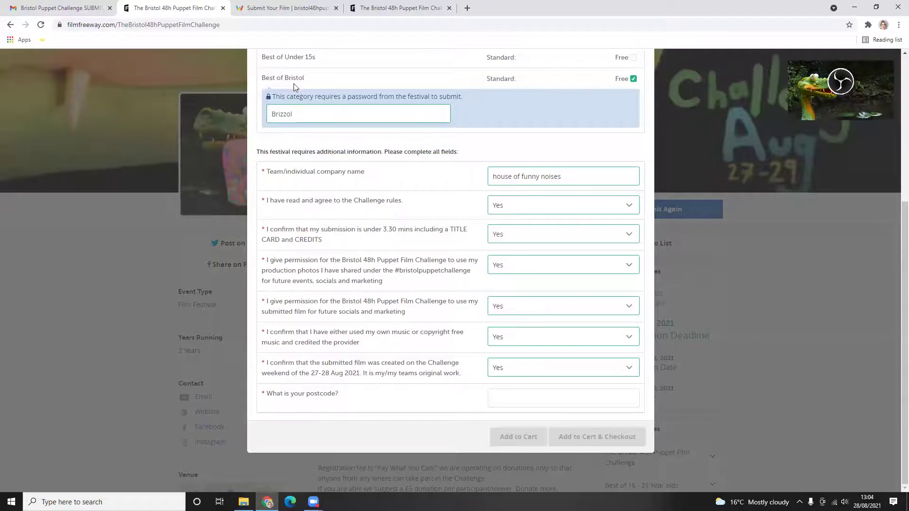
# - Tick and then untick Best of Under 15s, keeping only the two original categories
pyautogui.scroll(2, 382, 251)
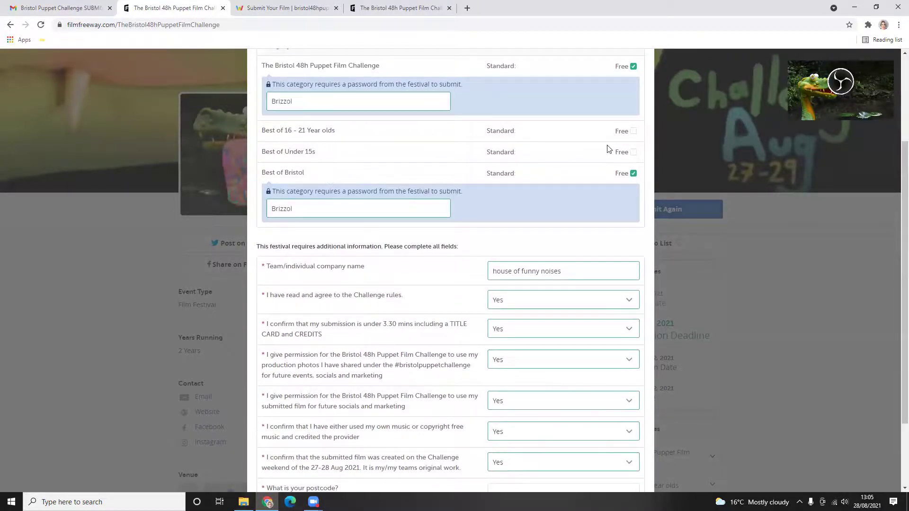
pyautogui.click(633, 153)
pyautogui.scroll(-4, 361, 252)
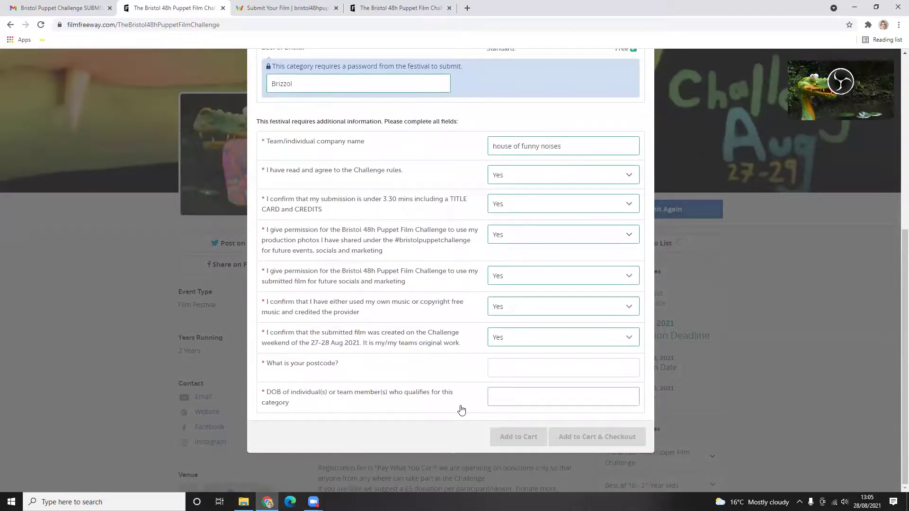
pyautogui.scroll(1, 447, 401)
pyautogui.scroll(4, 447, 400)
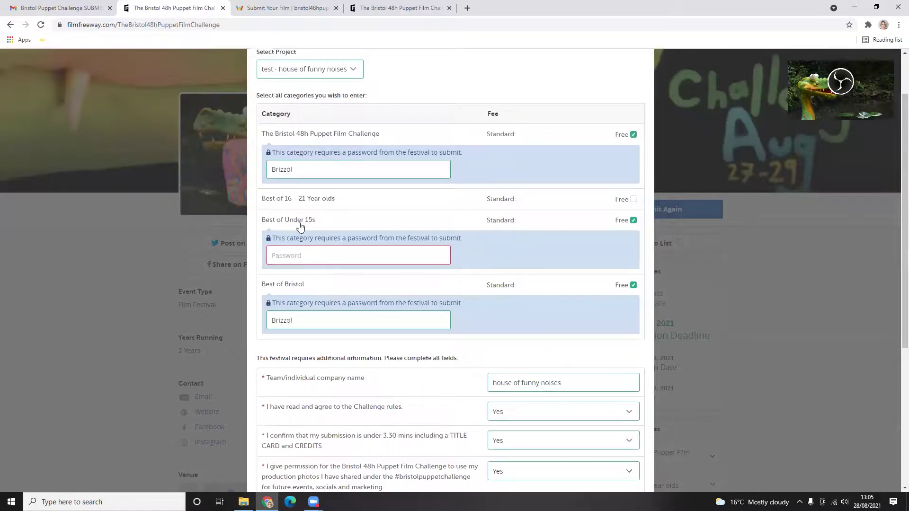
pyautogui.click(633, 223)
pyautogui.scroll(-3, 412, 327)
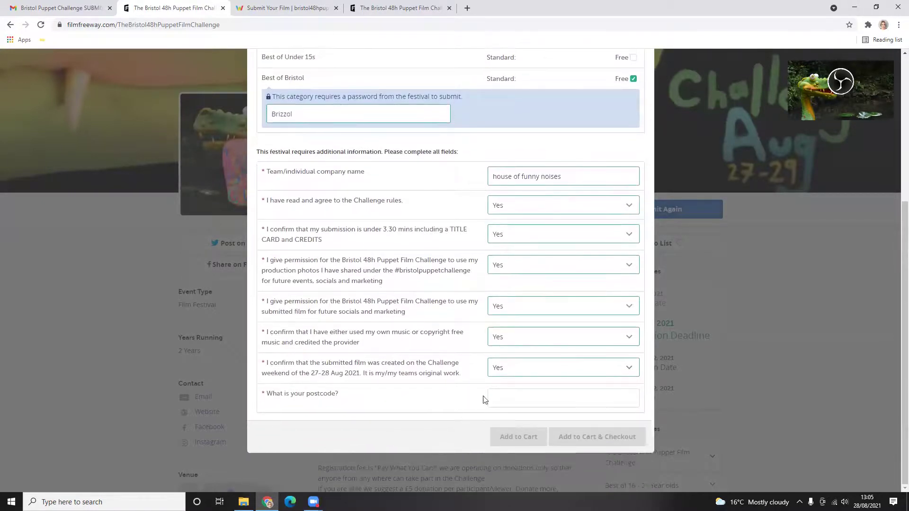
# - Fill in the postcode answer on the submission form
pyautogui.click(521, 397)
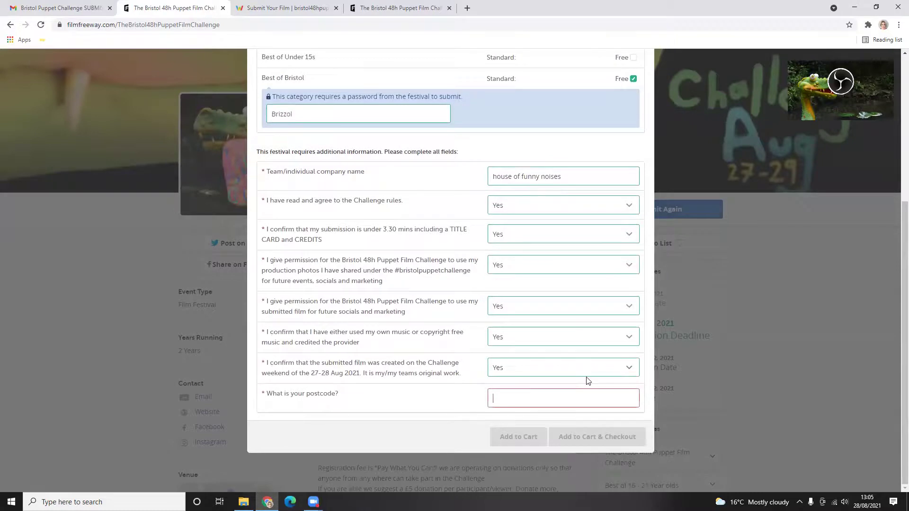
pyautogui.write('B')
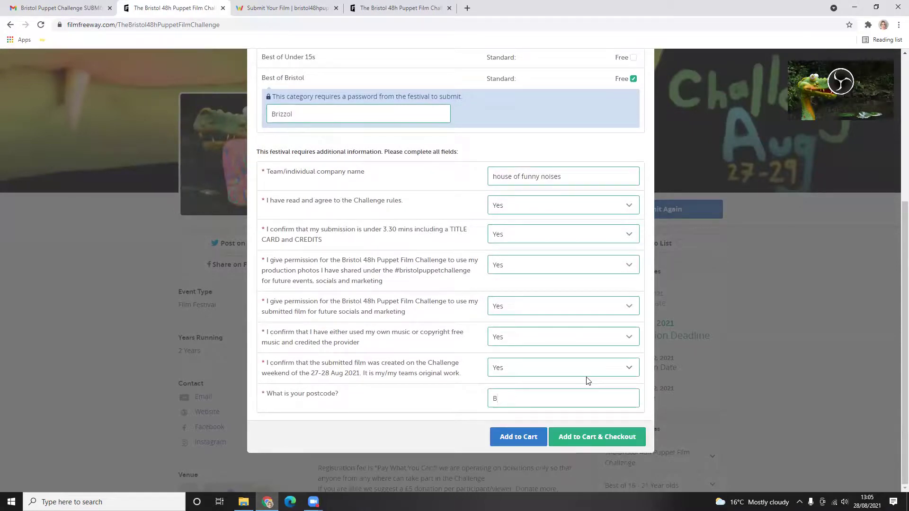
pyautogui.write('S1 6UT')
pyautogui.scroll(5, 330, 220)
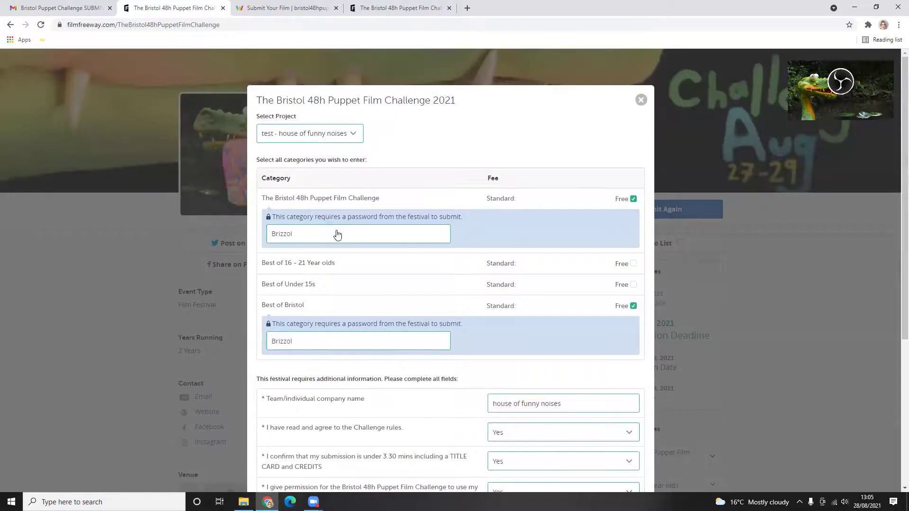
pyautogui.scroll(-5, 336, 235)
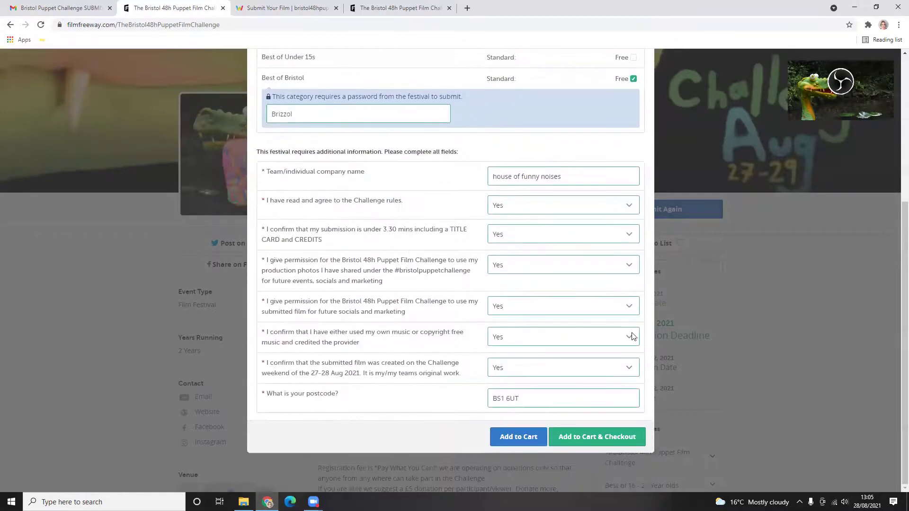
# - Check out both free entries for $0.00 and review the Thank You confirmation page
pyautogui.click(576, 442)
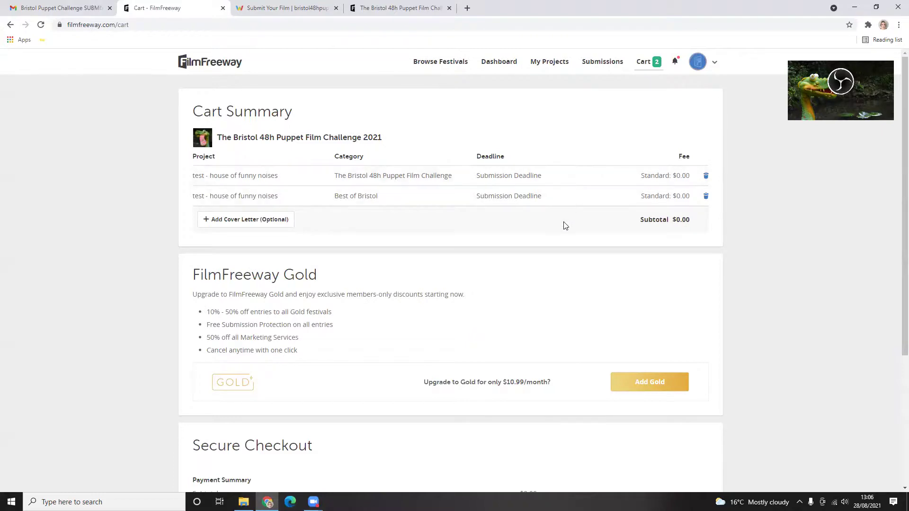
pyautogui.scroll(-3, 563, 225)
pyautogui.scroll(3, 564, 226)
pyautogui.scroll(-4, 432, 255)
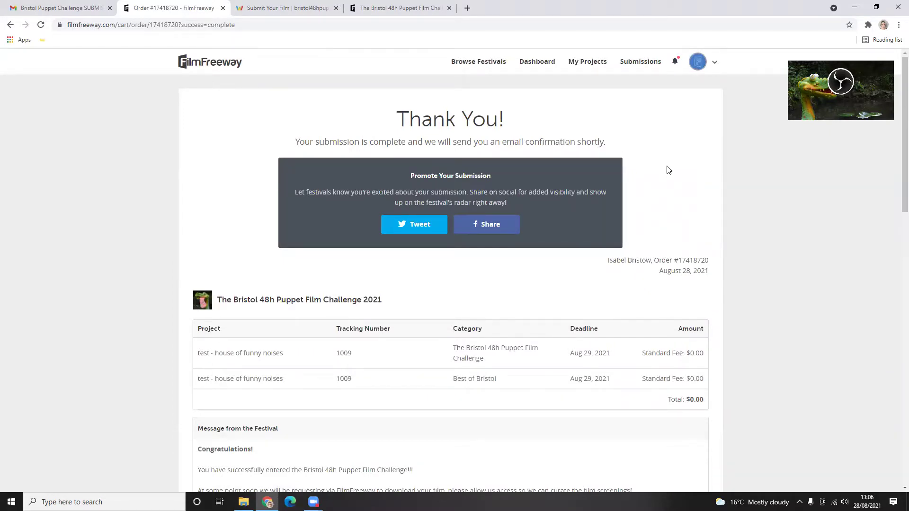
pyautogui.scroll(-4, 696, 228)
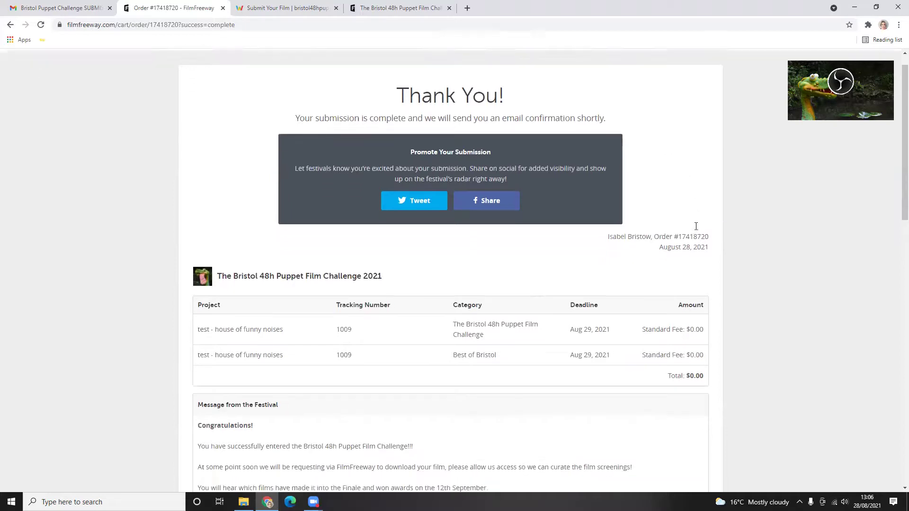
pyautogui.scroll(-2, 697, 233)
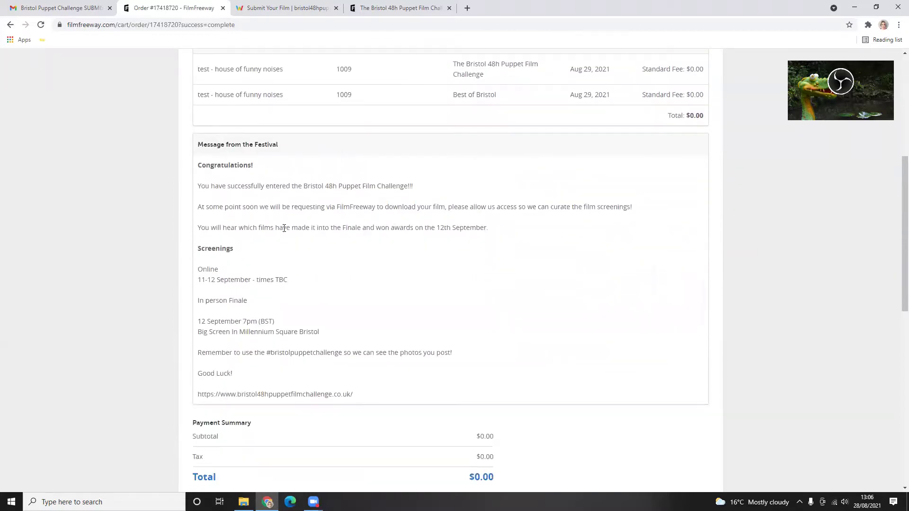